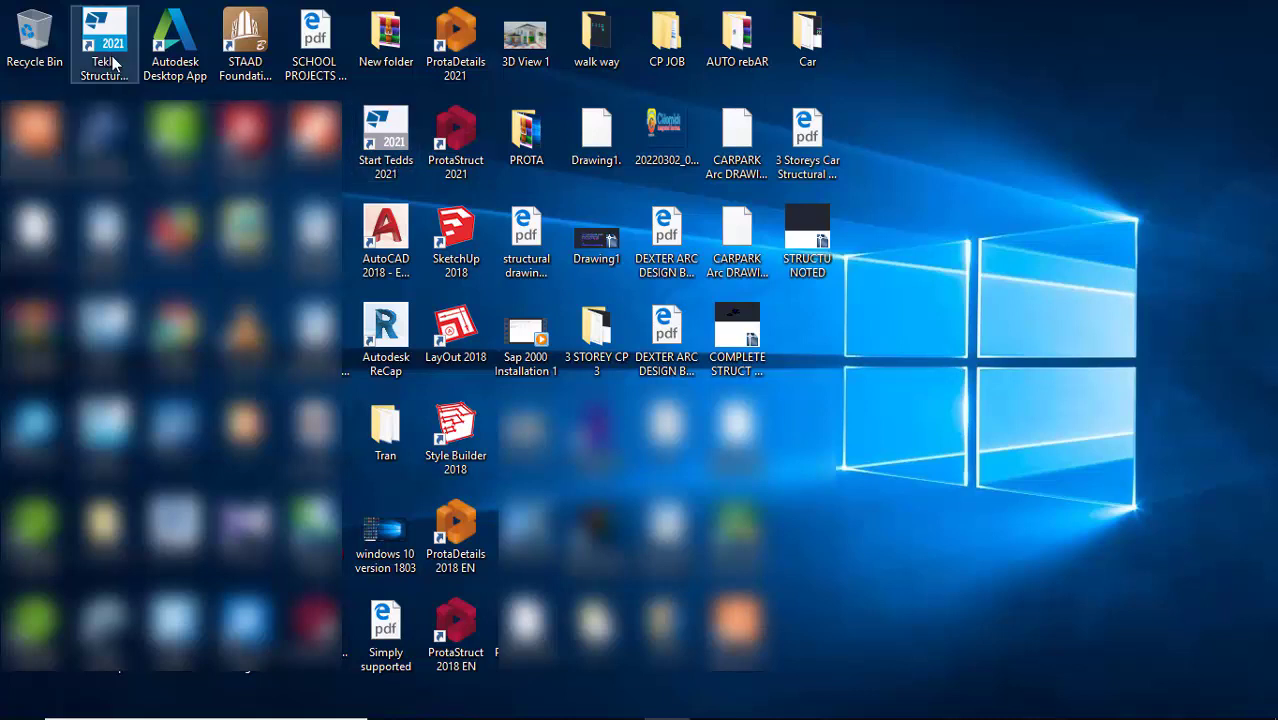
Launch Tedds 2021 with the calculation library option and create a new document.
left_click(383, 129)
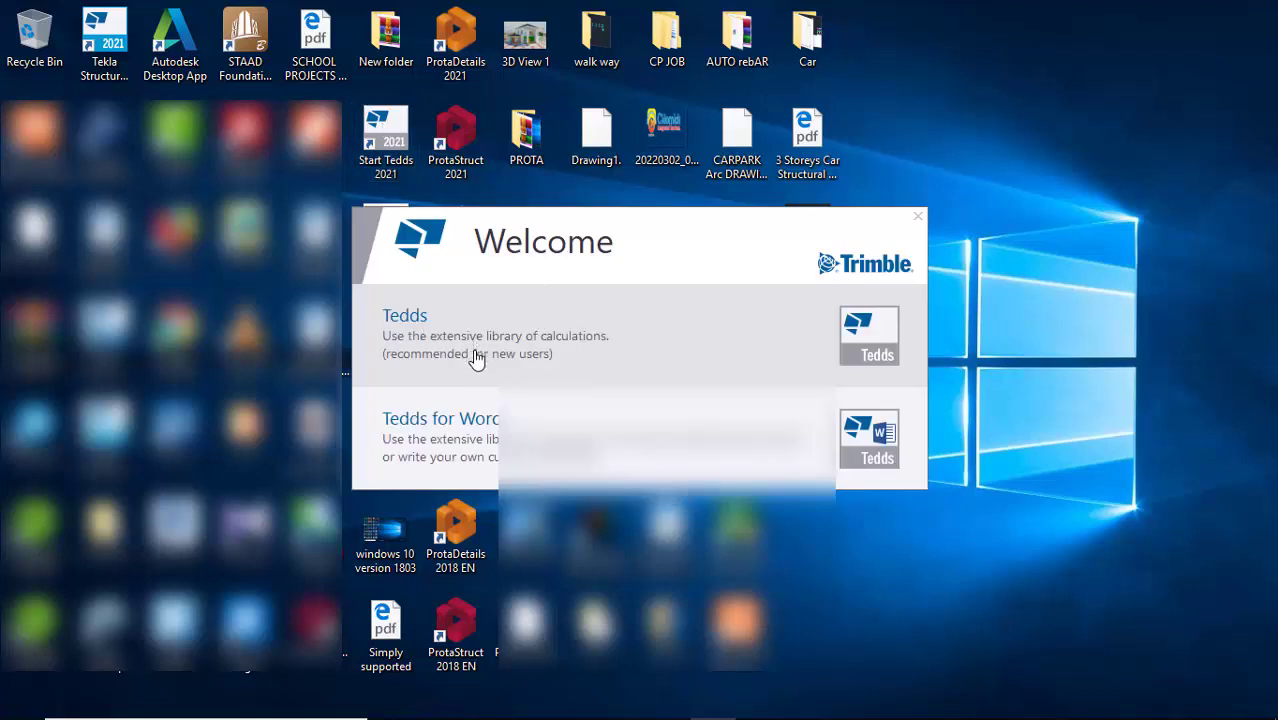
left_click(516, 340)
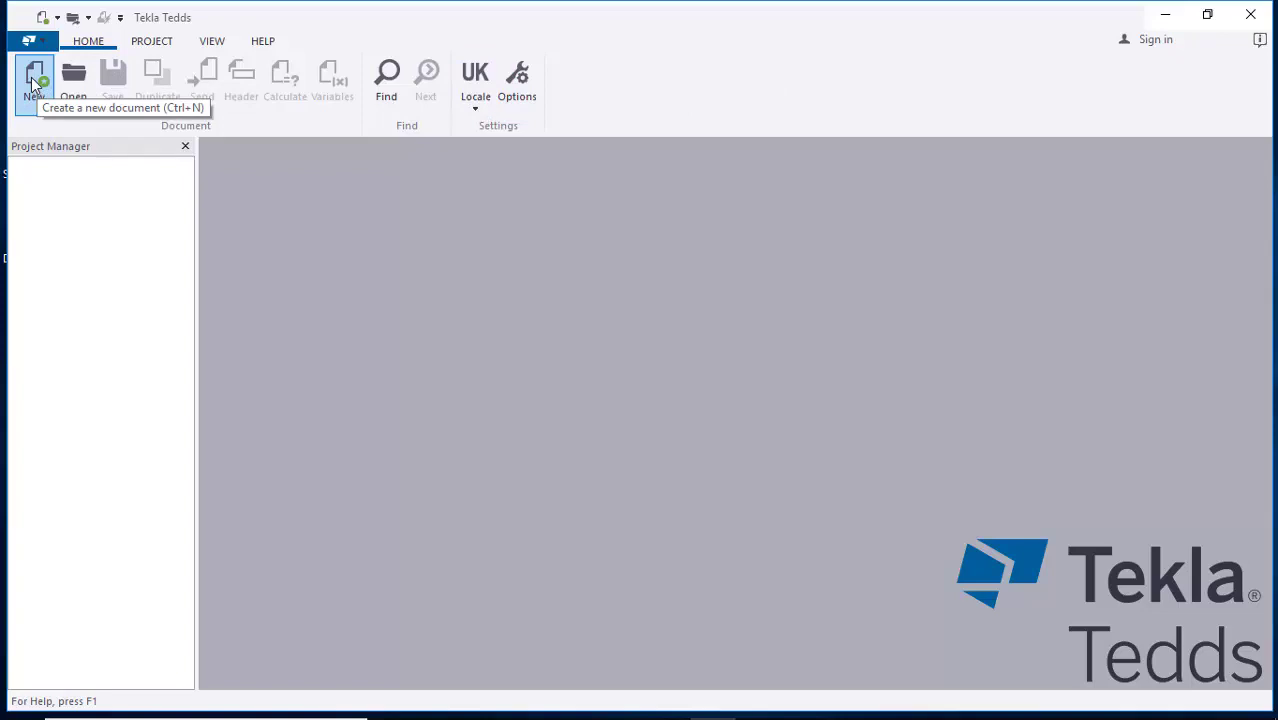
left_click(33, 86)
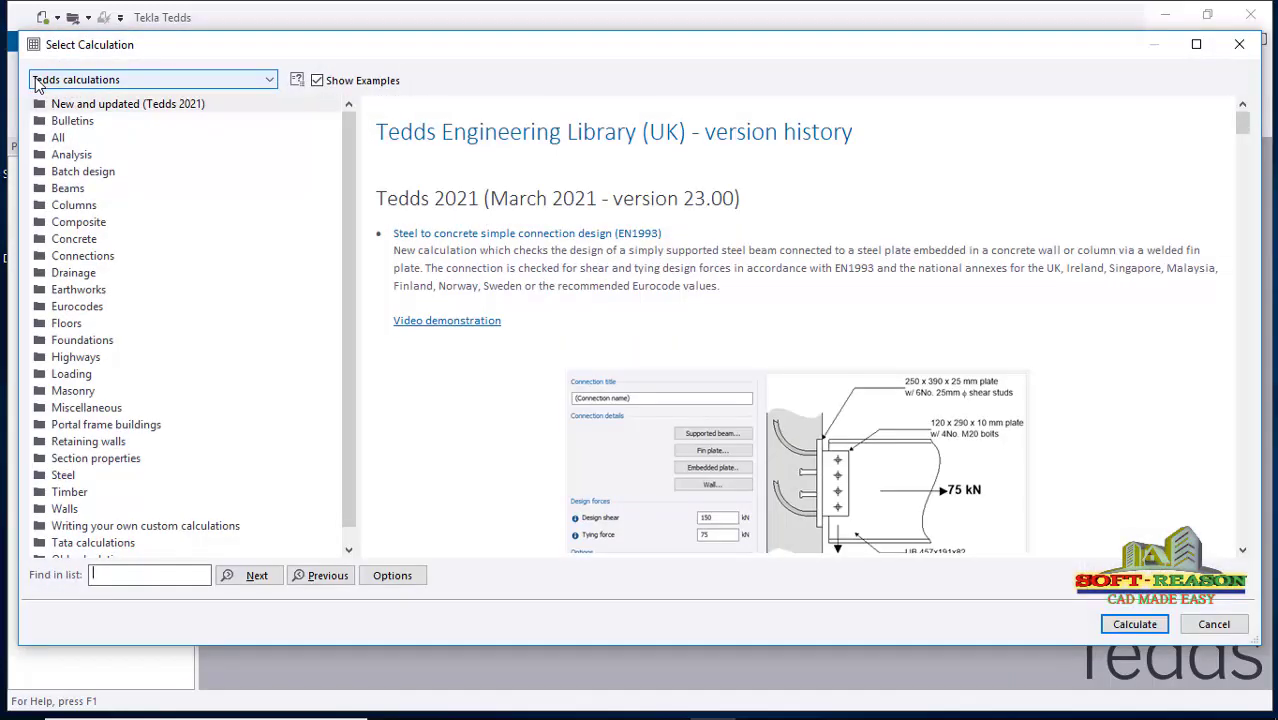
Find the RC stair design (BS8110) calculation among the concrete calculations and expand its entries.
mouse_move(653, 51)
left_mouse_down()
mouse_move(685, 49)
mouse_move(675, 46)
left_mouse_up()
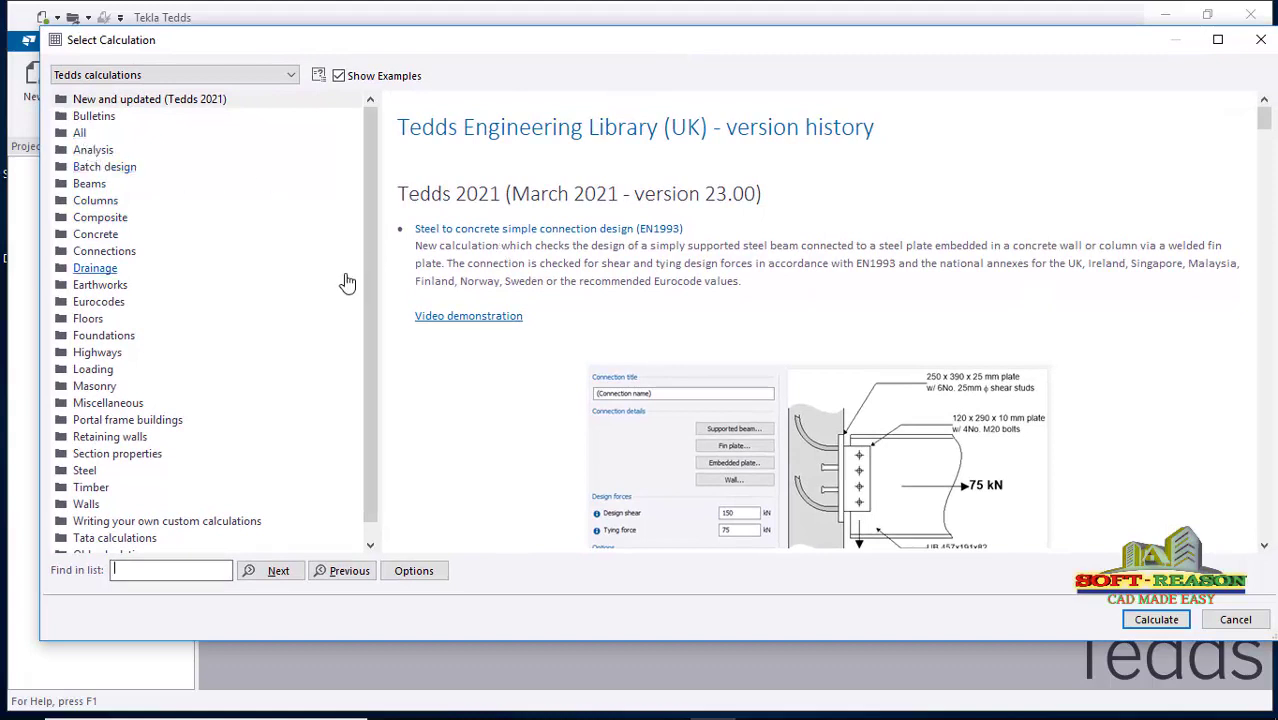
scroll(366, 240, "down", 1)
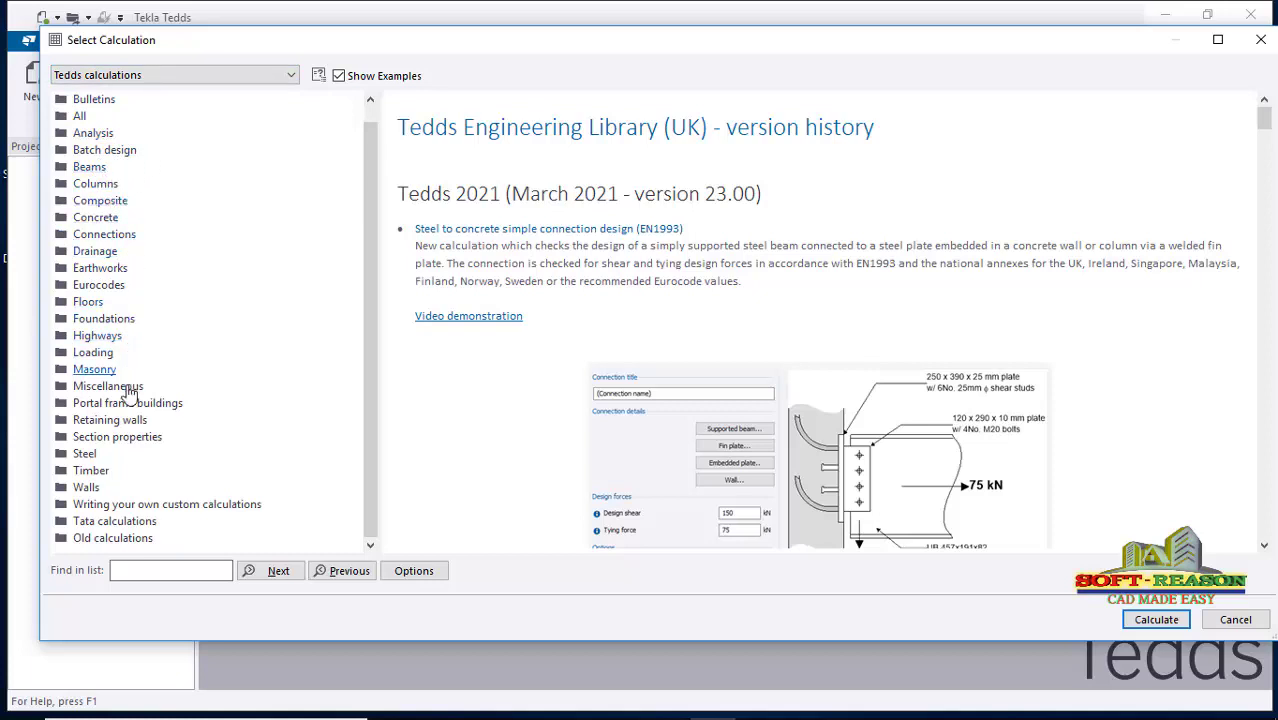
left_click(91, 226)
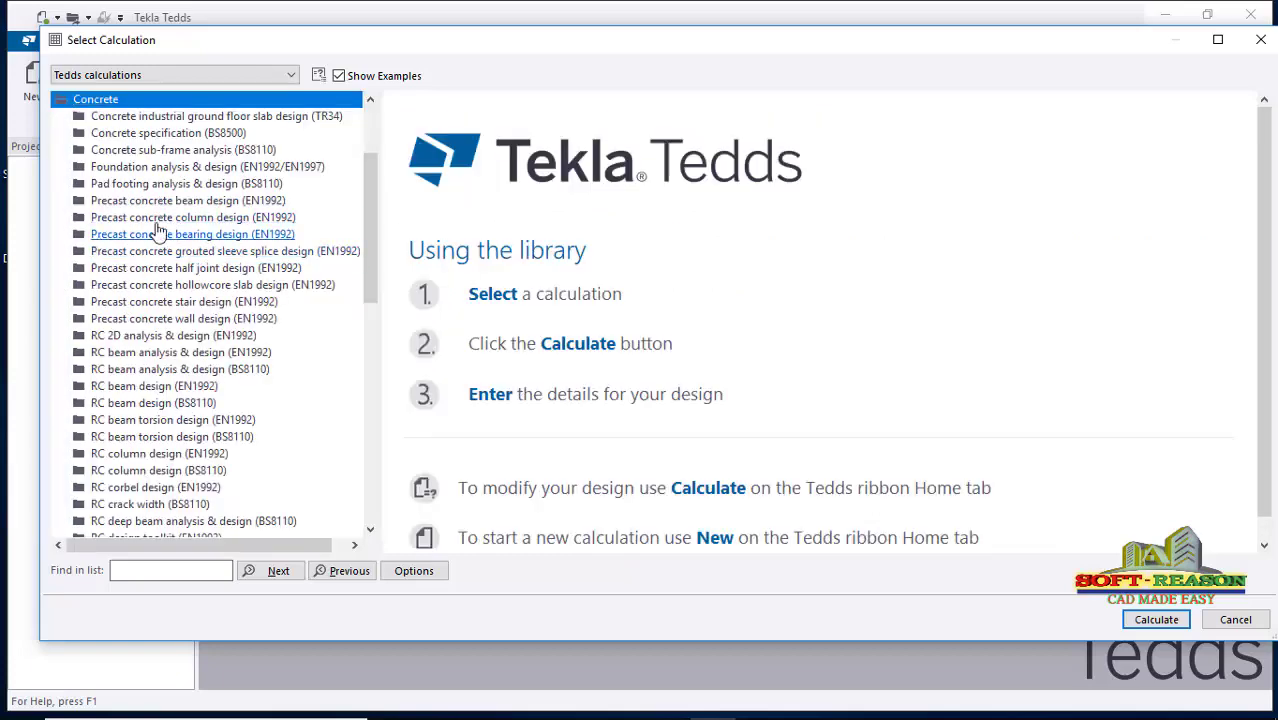
scroll(157, 231, "down", 7)
scroll(181, 248, "up", 2)
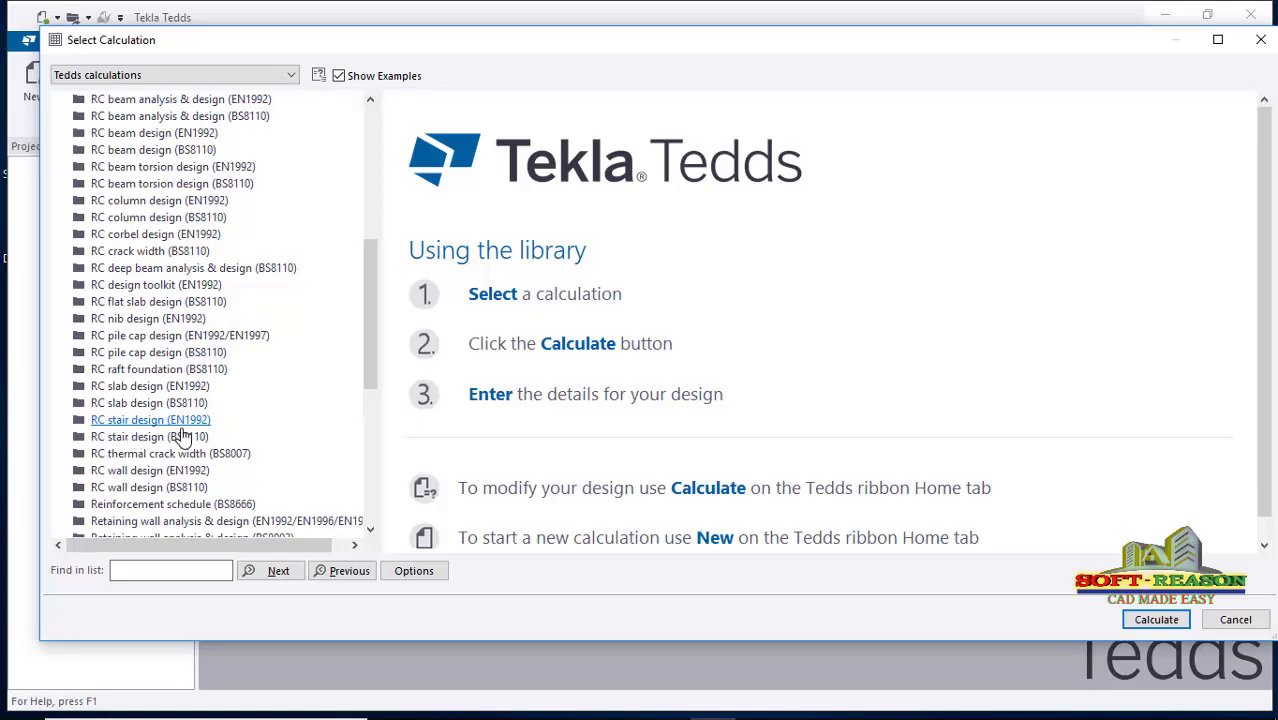
left_click(120, 442)
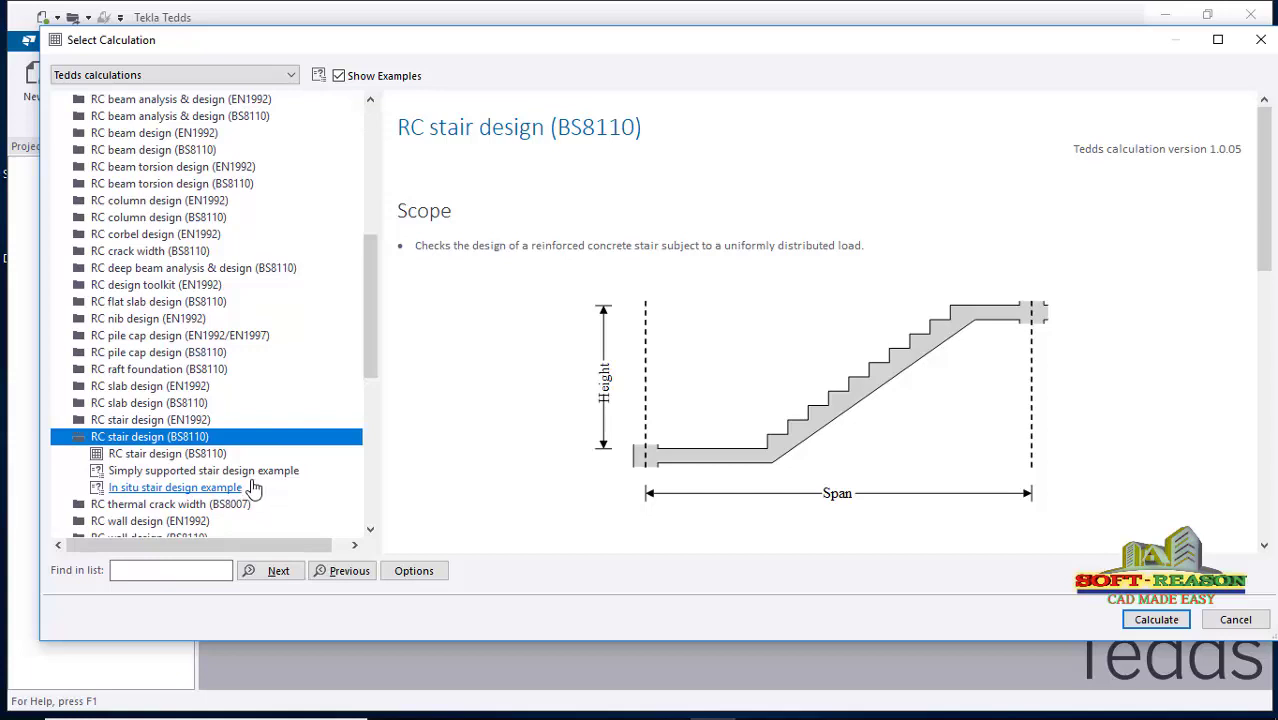
Review the in situ stair design example for BS8110 and open it as the working calculation.
left_click(173, 490)
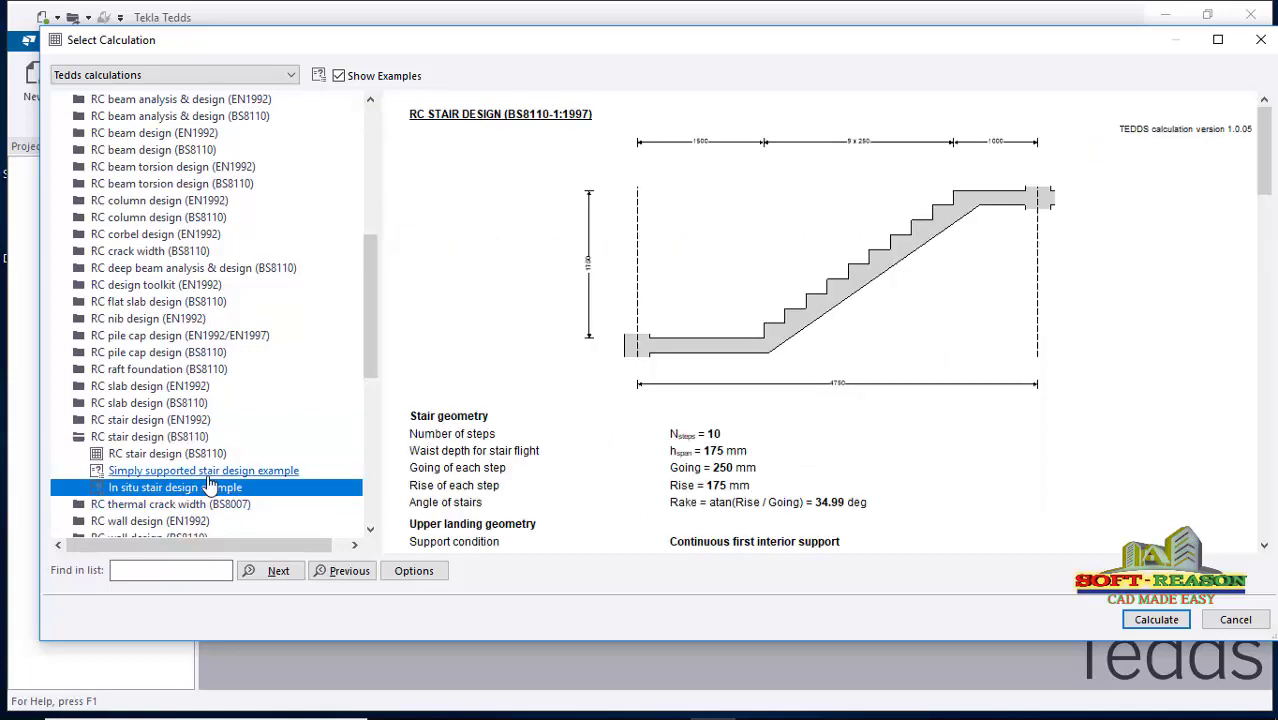
scroll(205, 486, "down", 1)
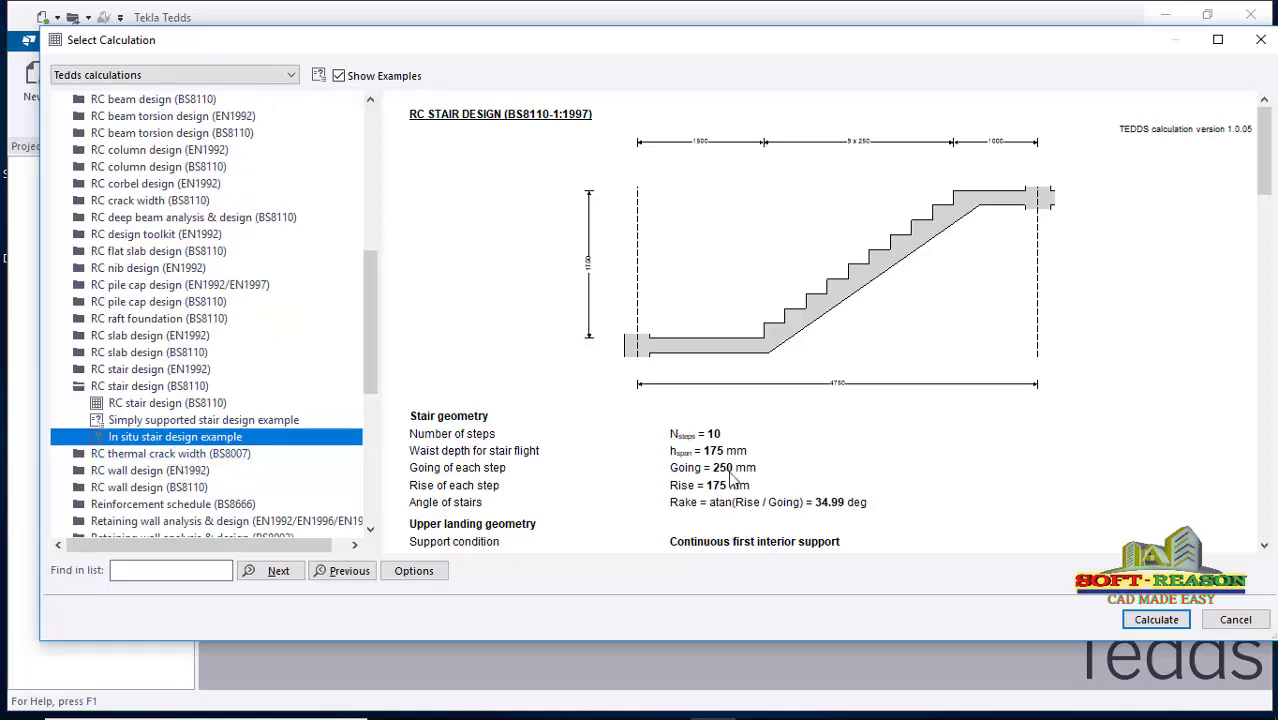
scroll(752, 440, "down", 8)
scroll(752, 440, "down", 10)
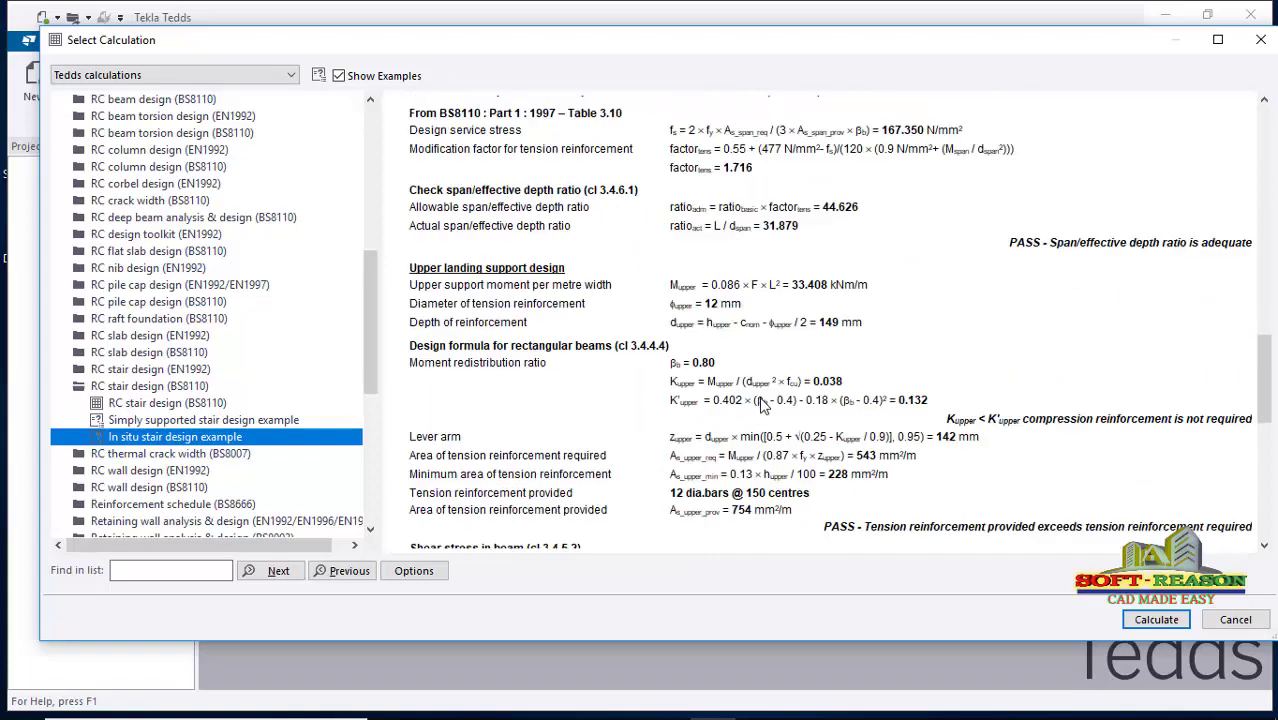
scroll(758, 368, "up", 10)
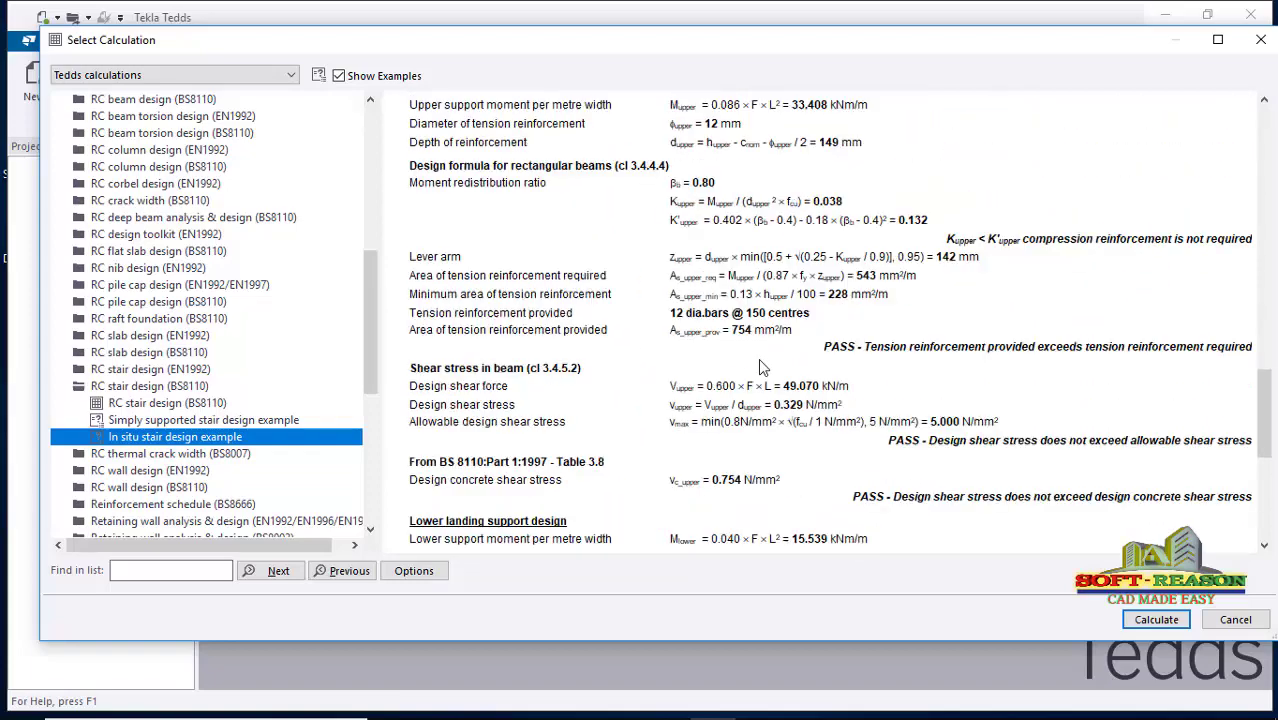
scroll(758, 367, "up", 5)
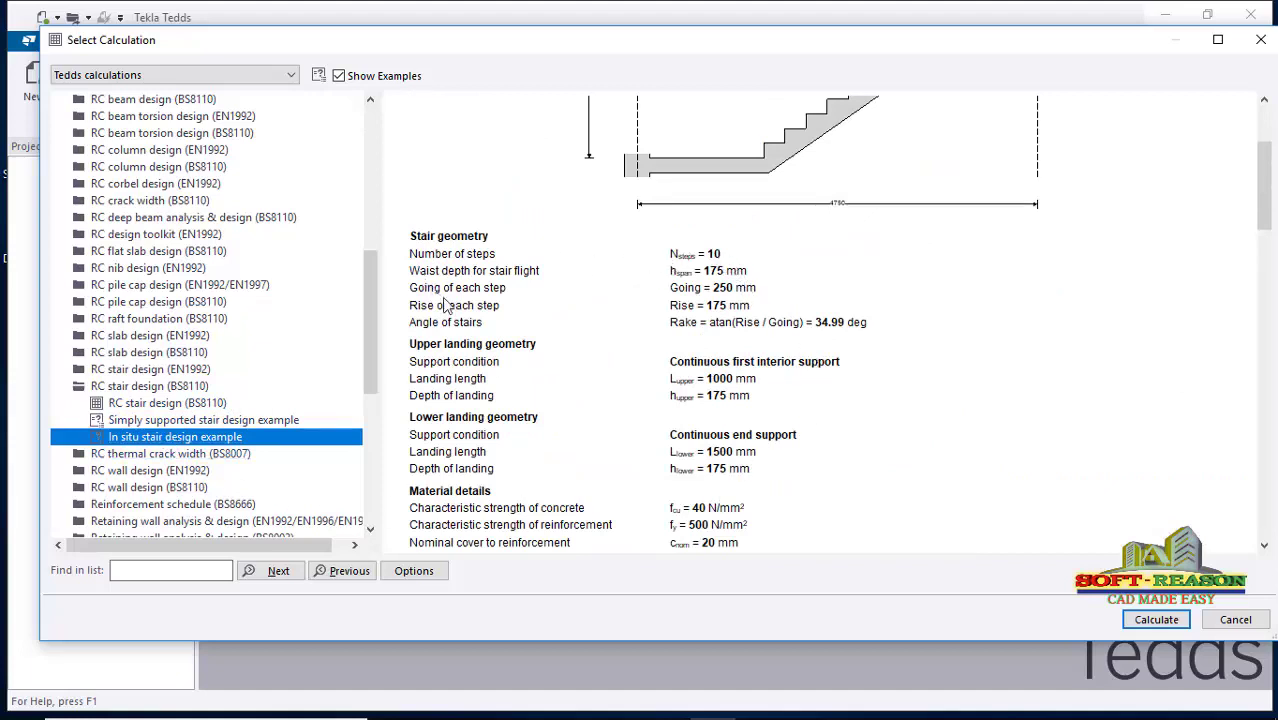
scroll(597, 360, "up", 3)
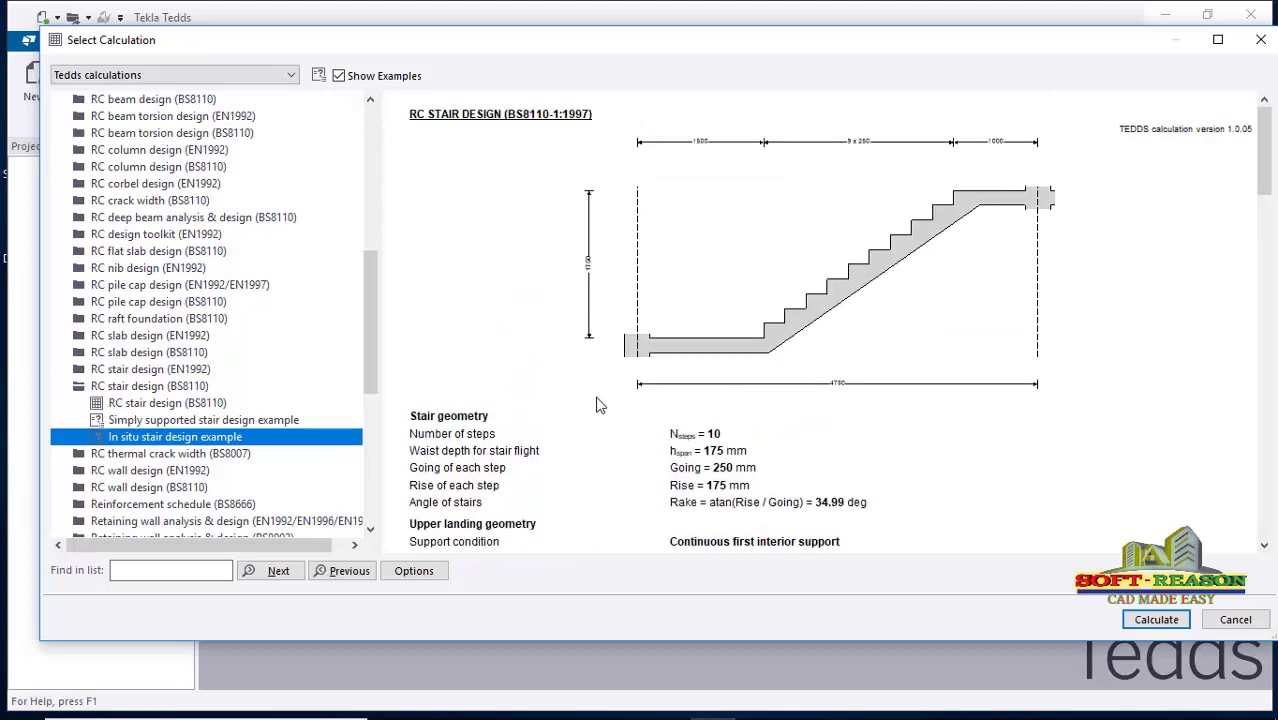
double_click(151, 446)
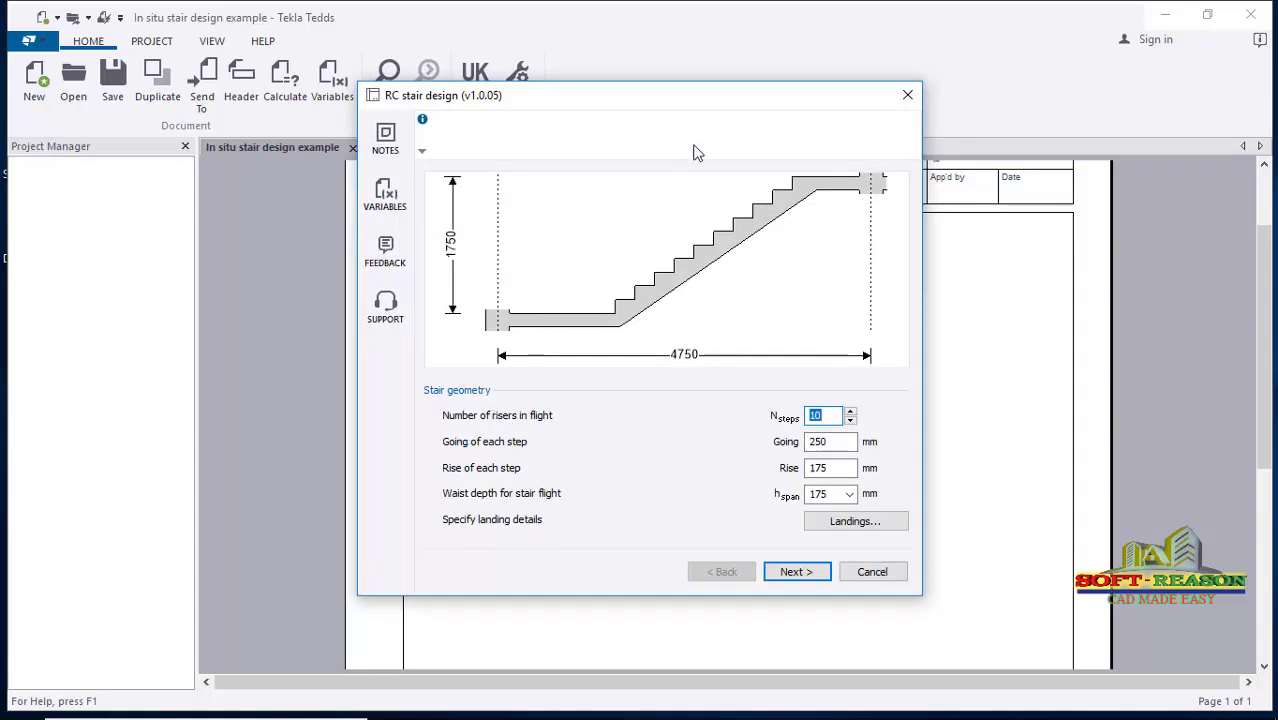
Set the number of risers in the stair flight to 11.
left_click_drag(701, 108, 642, 83)
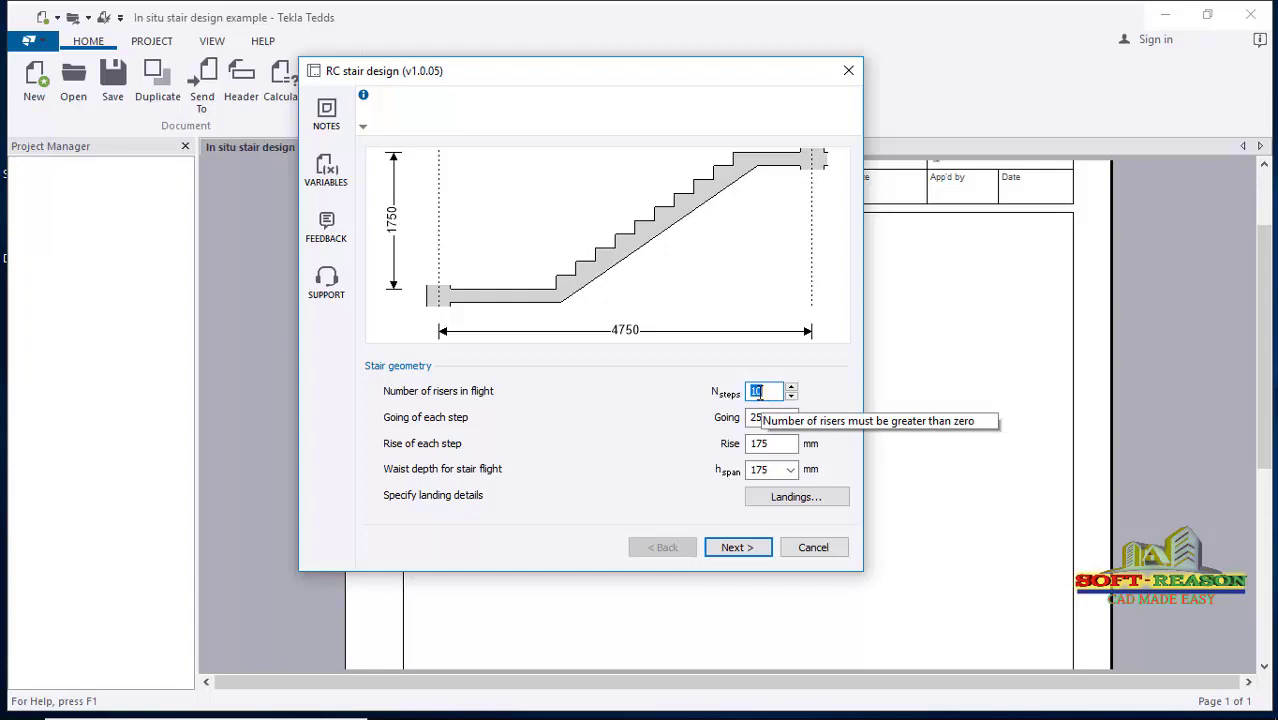
left_click_drag(757, 391, 768, 391)
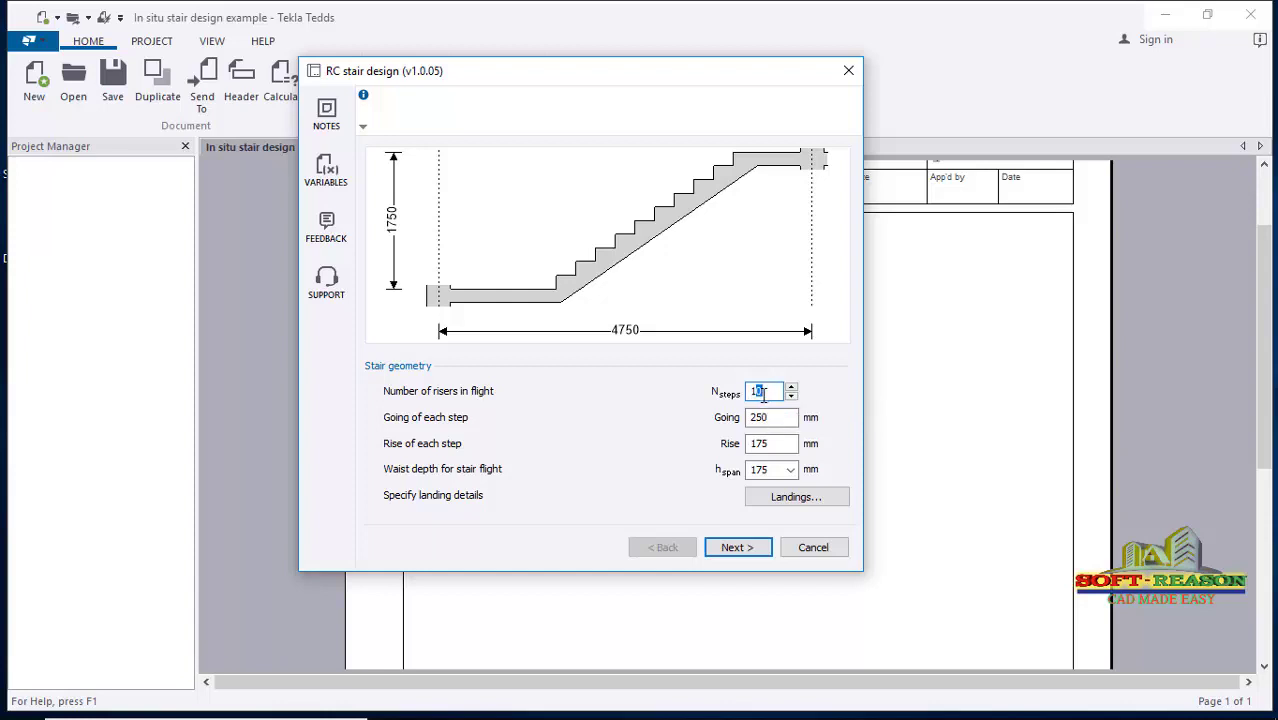
left_click_drag(765, 391, 756, 393)
type("1")
left_click(773, 420)
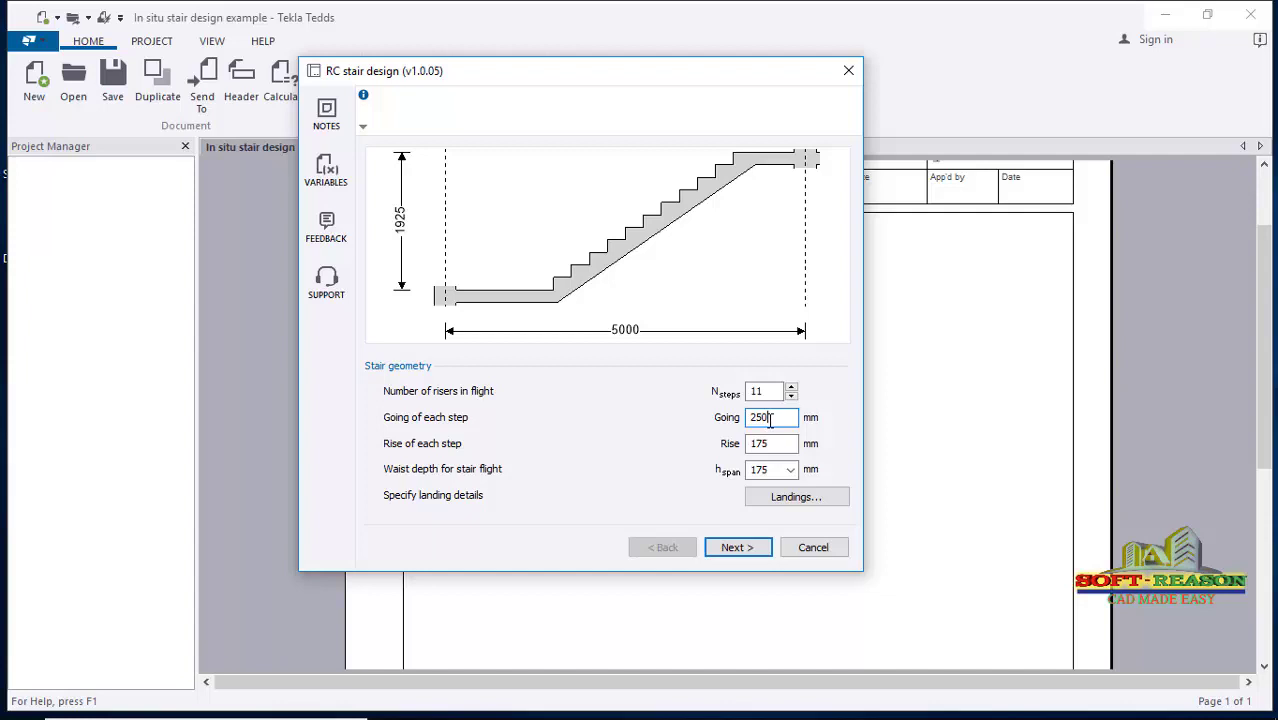
Keep the going at 250 mm and set the rise of each step to 150 mm.
left_click_drag(756, 418, 780, 425)
left_click(770, 443)
left_click_drag(770, 443, 752, 443)
left_click(752, 443)
type("150")
left_click_drag(790, 443, 735, 443)
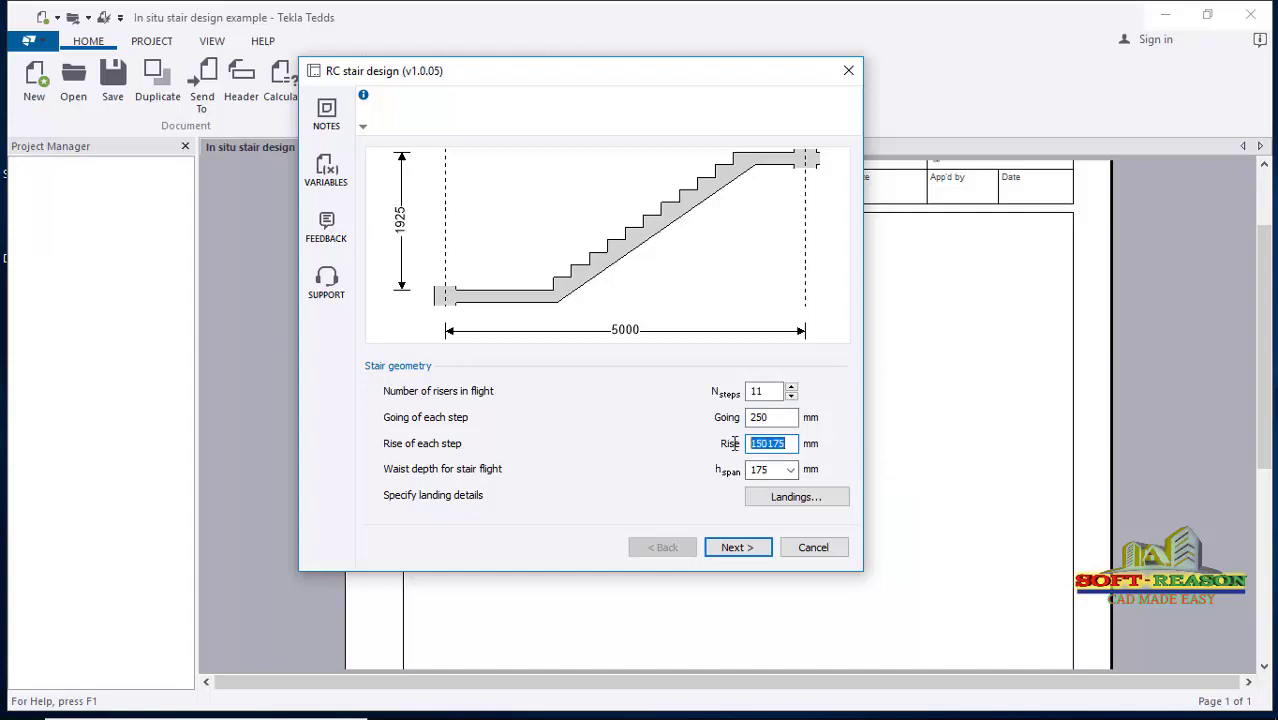
type("1")
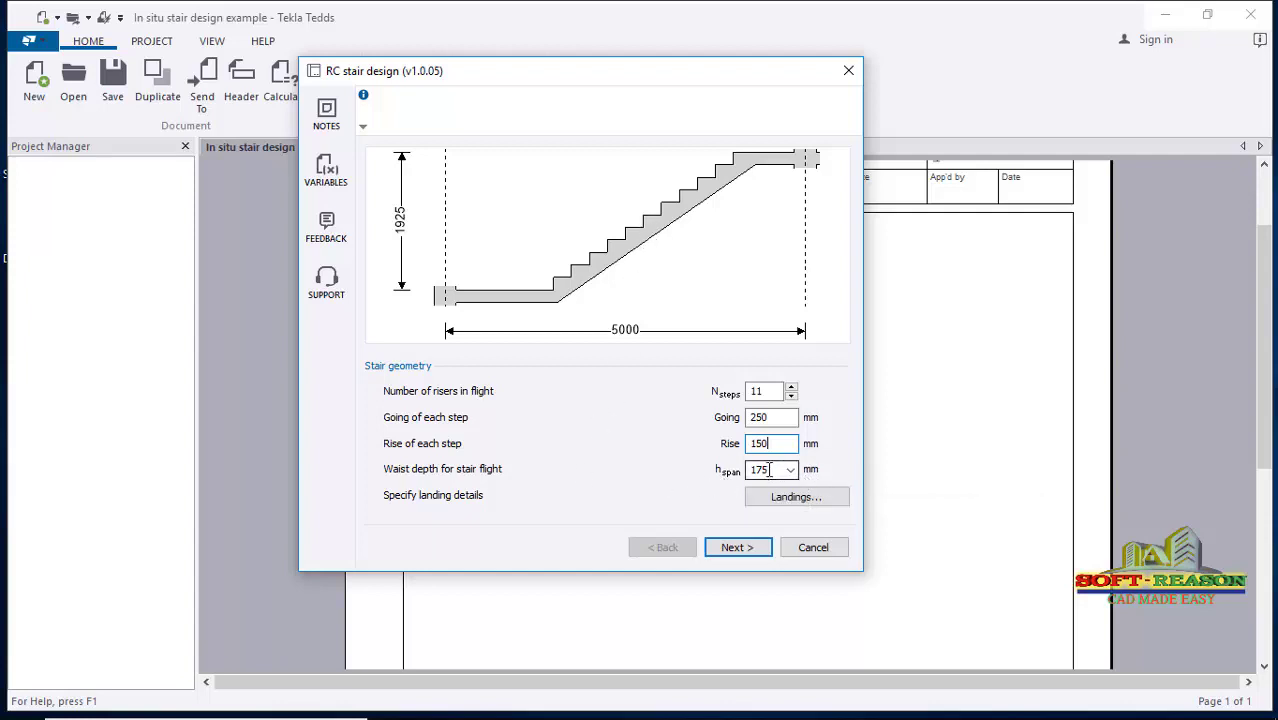
In the landing details, set the upper landing length to 1200 mm, keep its first interior support condition, and accept the geometry.
mouse_move(778, 479)
left_click(803, 508)
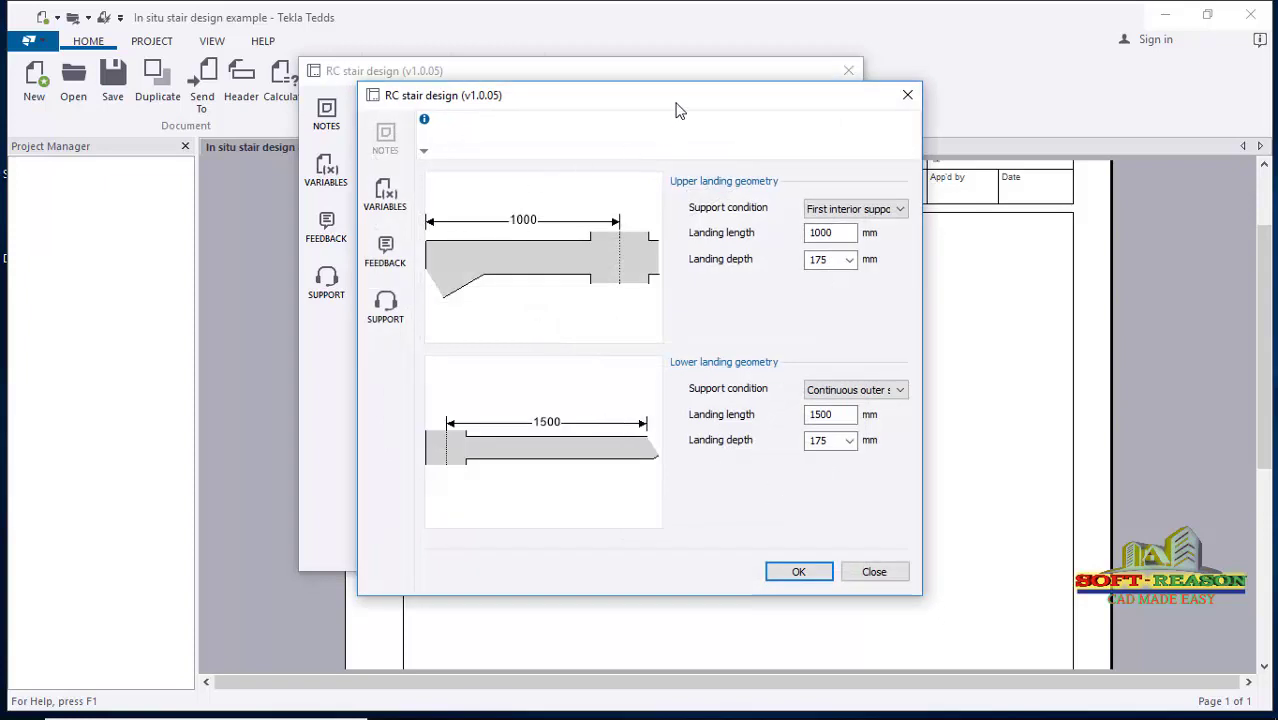
left_click_drag(676, 106, 727, 112)
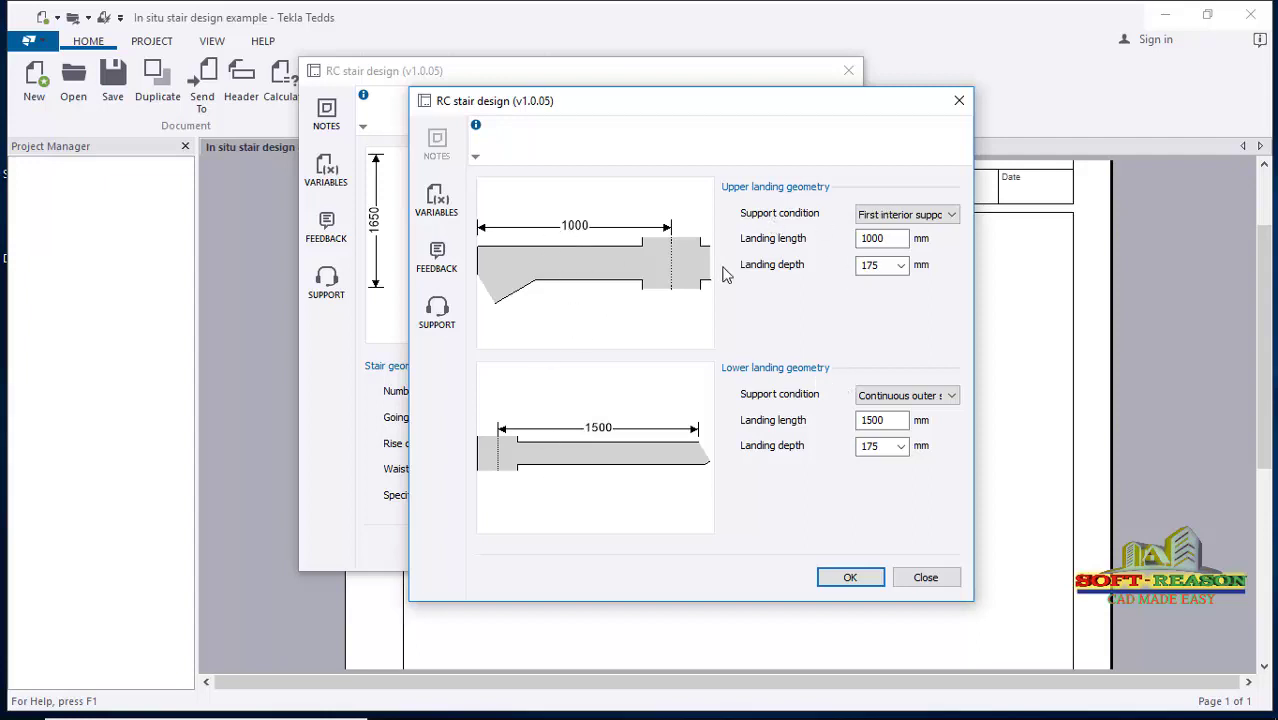
left_click(872, 238)
double_click(869, 238)
left_click(871, 240)
type("2")
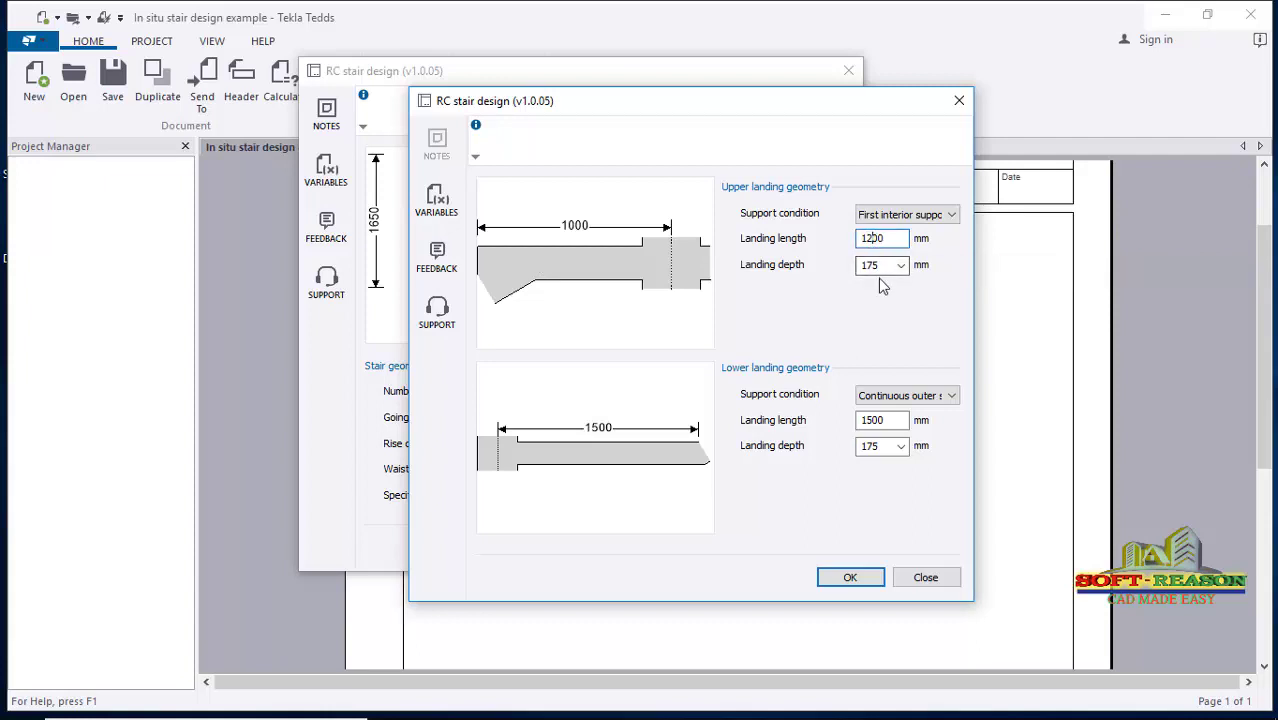
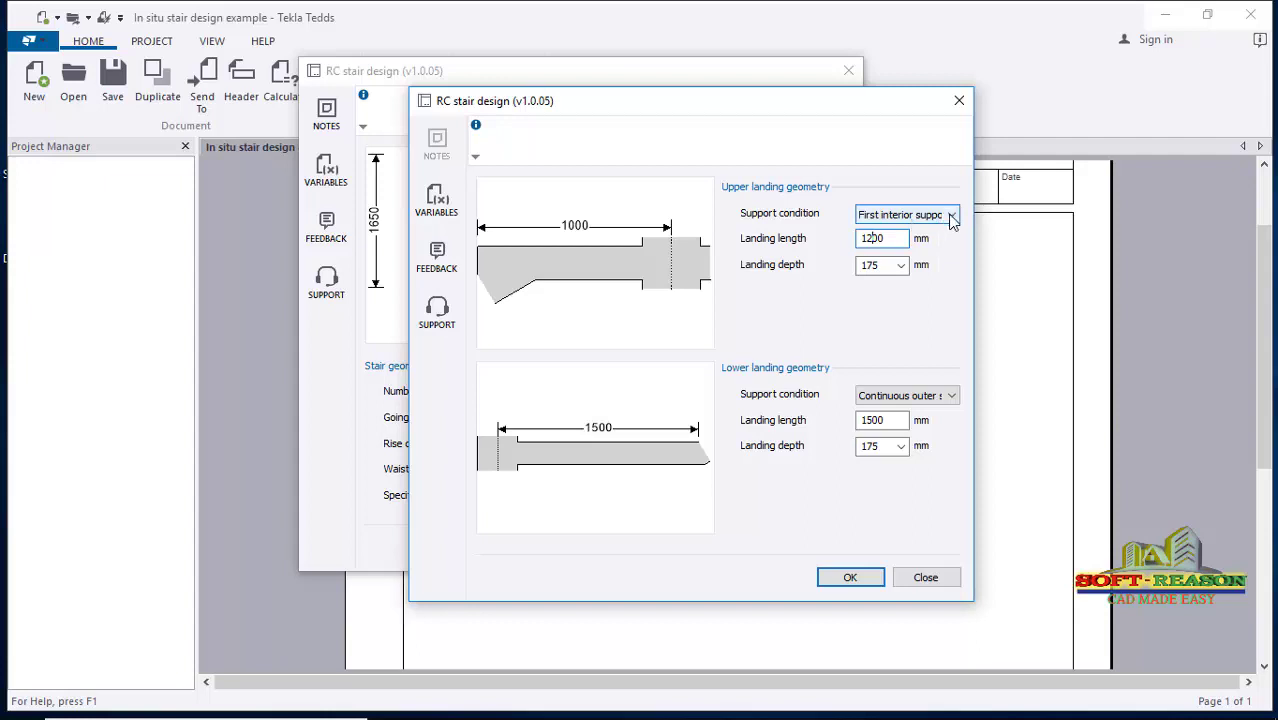
left_click(951, 218)
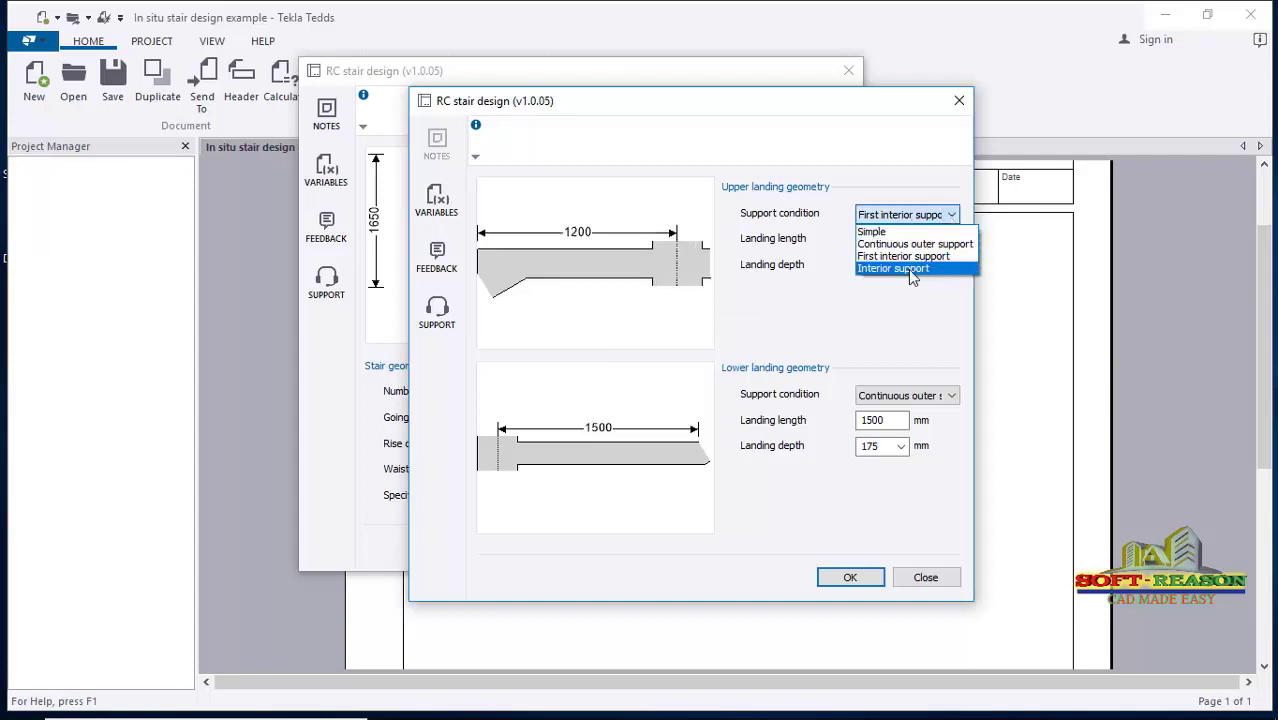
left_click(947, 216)
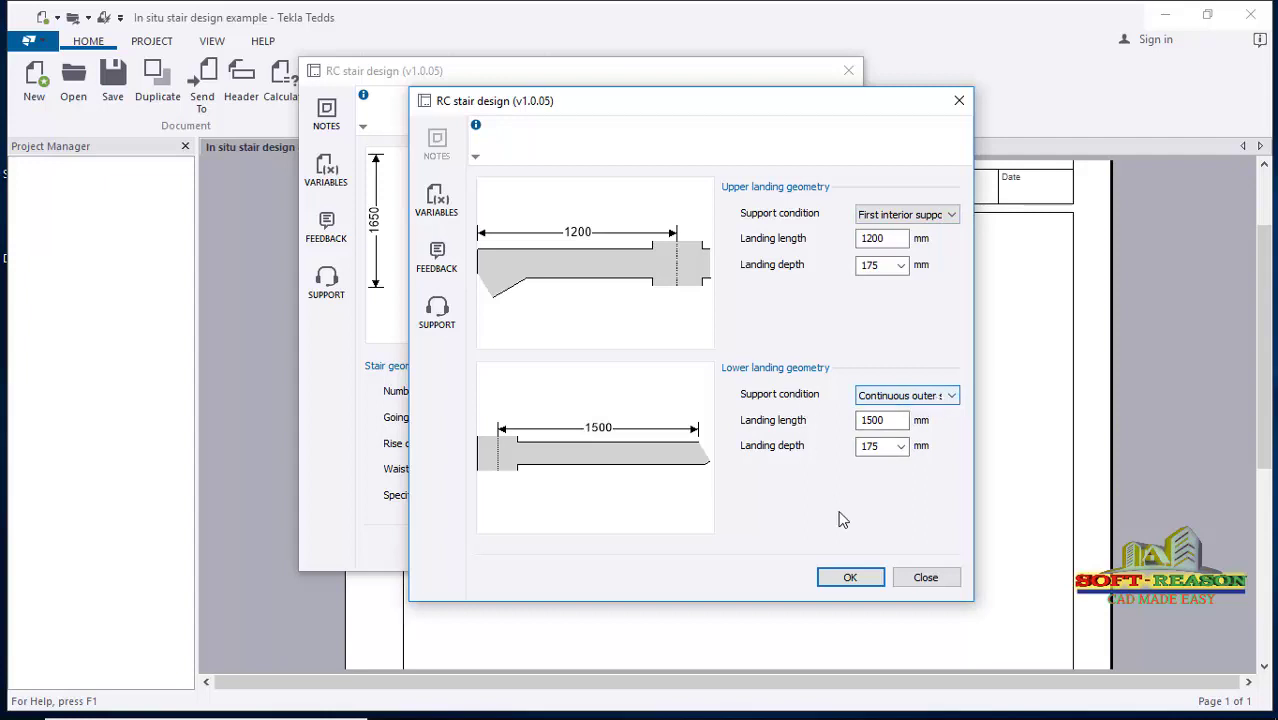
left_click(850, 578)
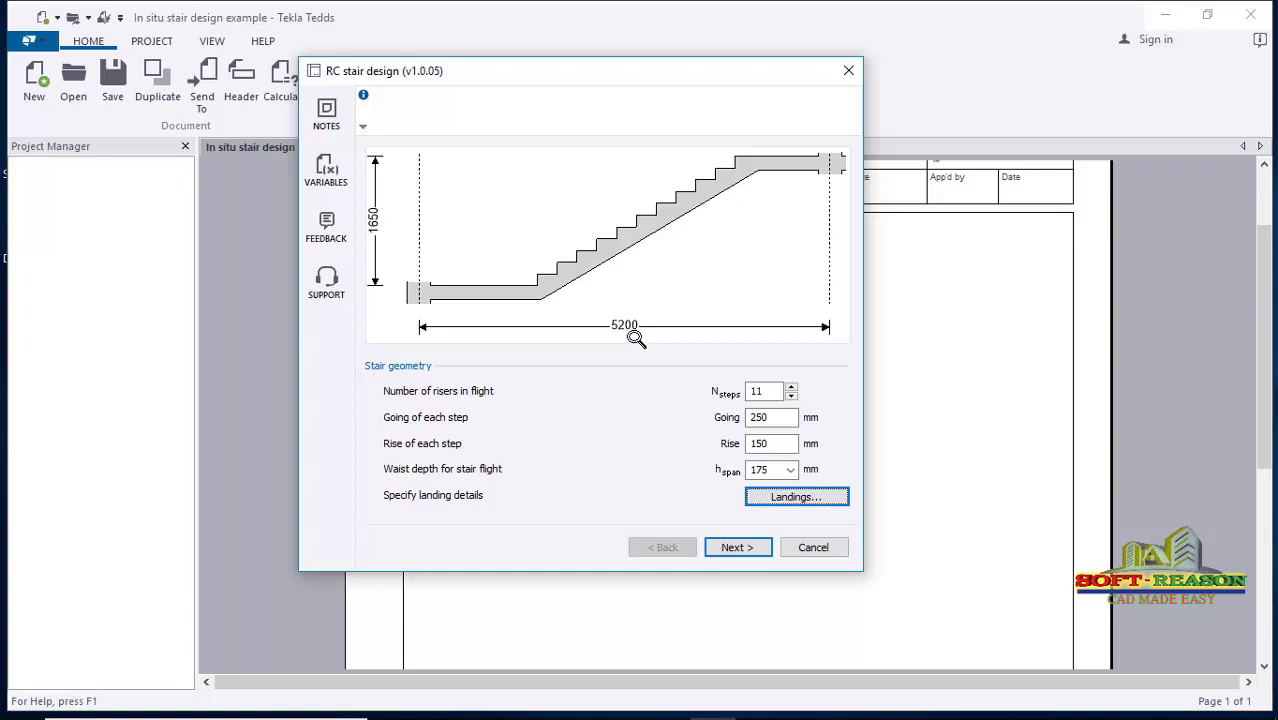
Continue to the material details and set the concrete strength to 25 N/mm² and the reinforcement strength to 500 N/mm².
scroll(640, 335, "up", 2)
scroll(650, 322, "down", 4)
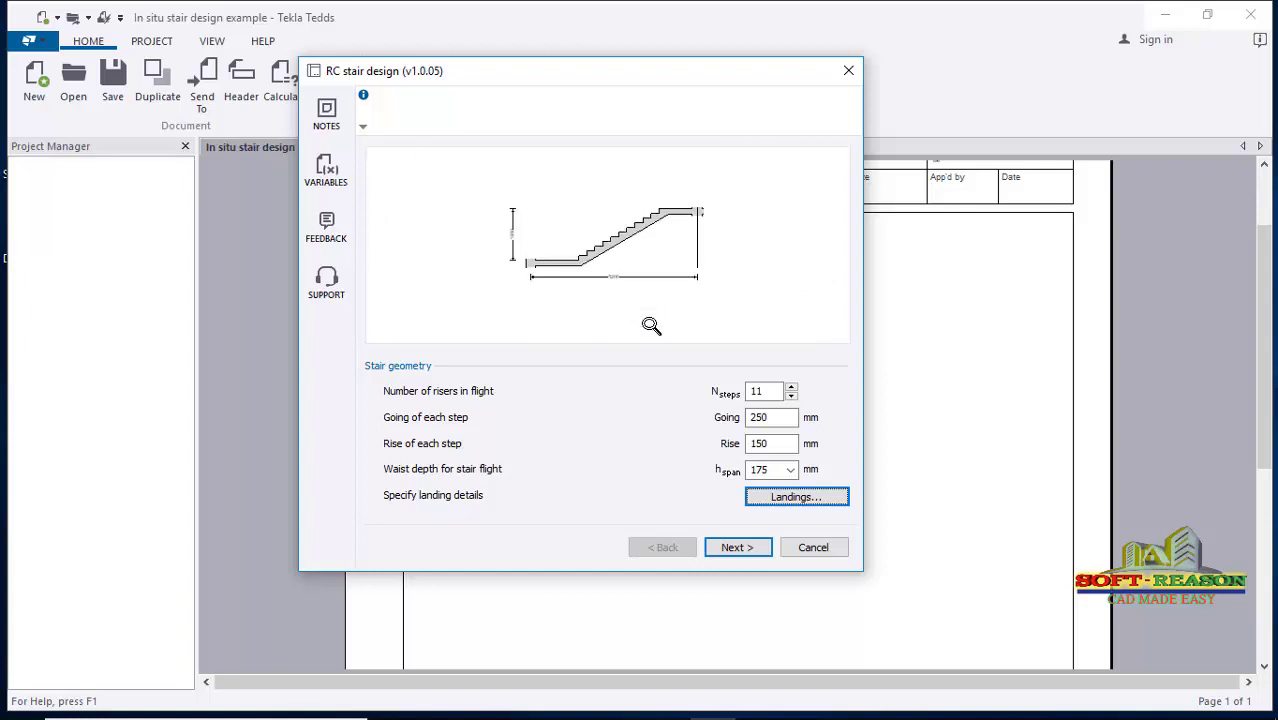
scroll(609, 227, "up", 1)
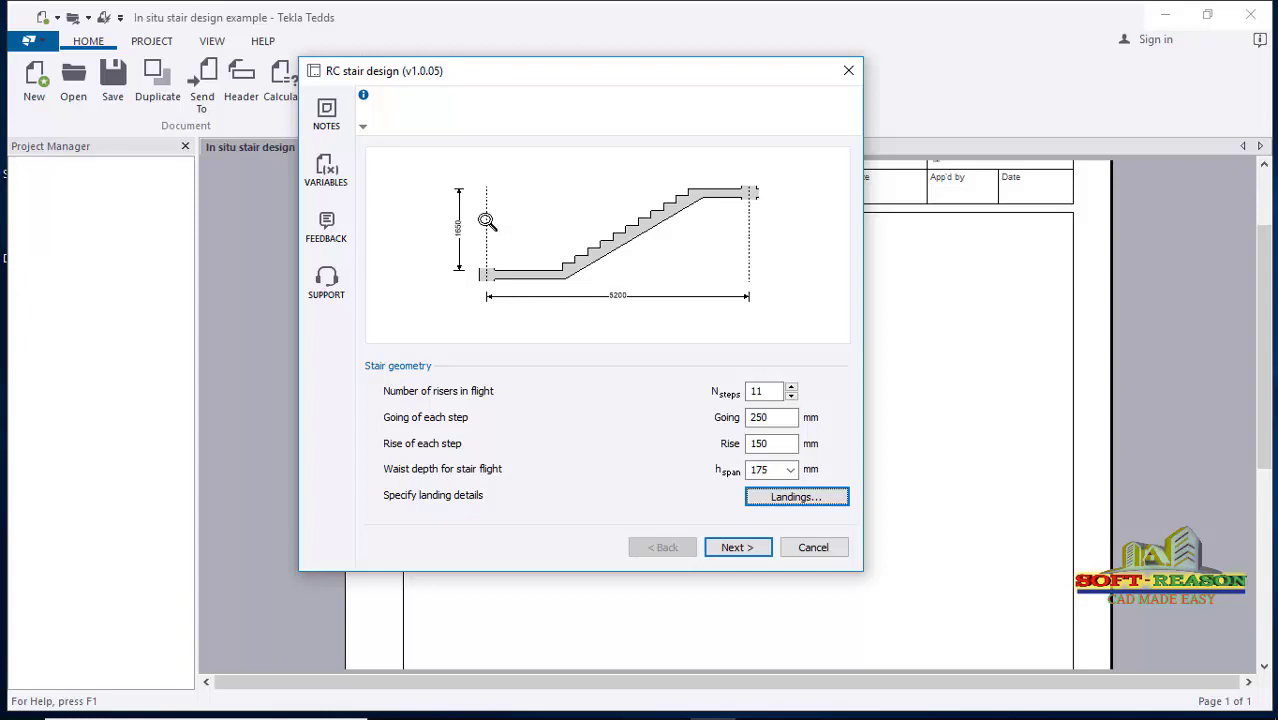
scroll(488, 225, "up", 1)
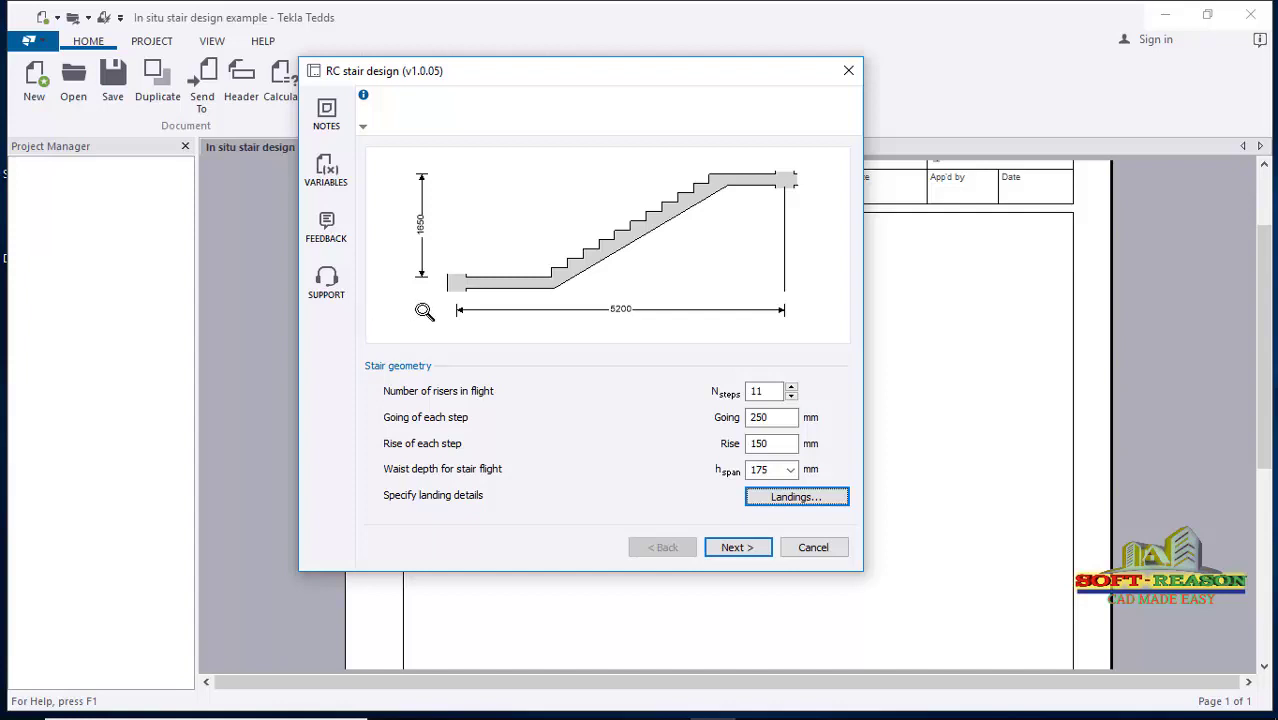
left_click(735, 546)
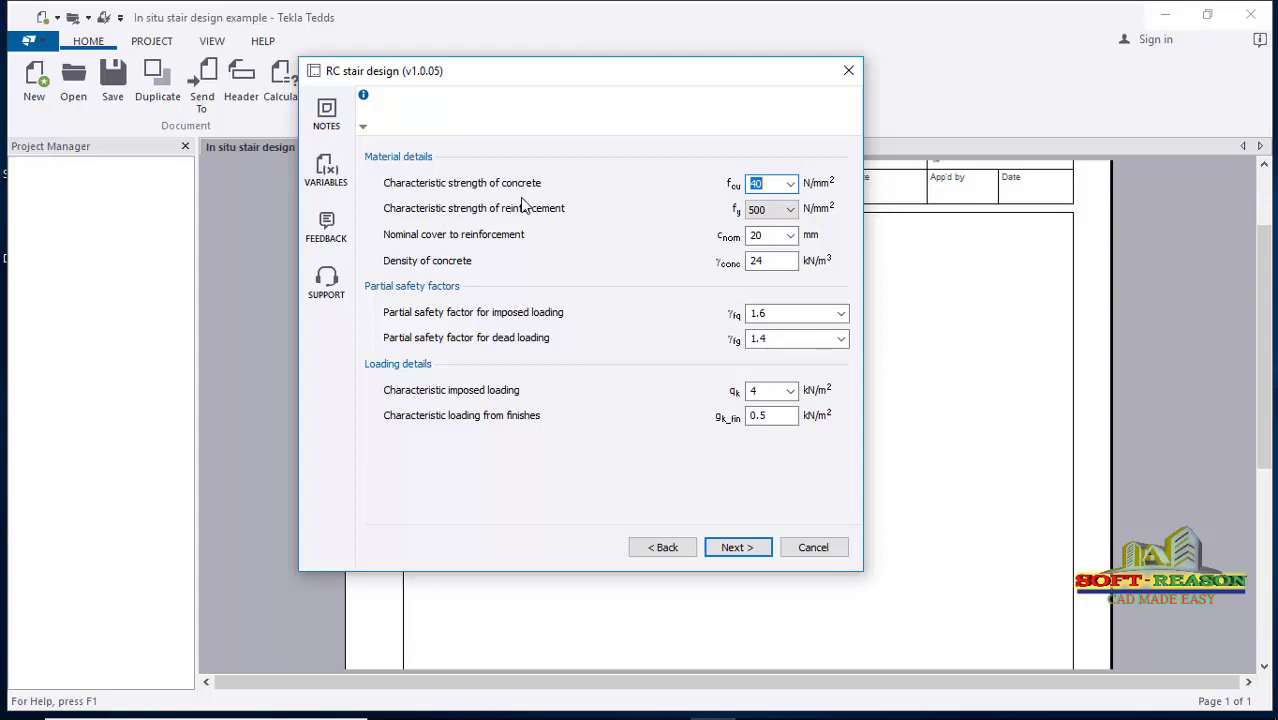
left_click(791, 188)
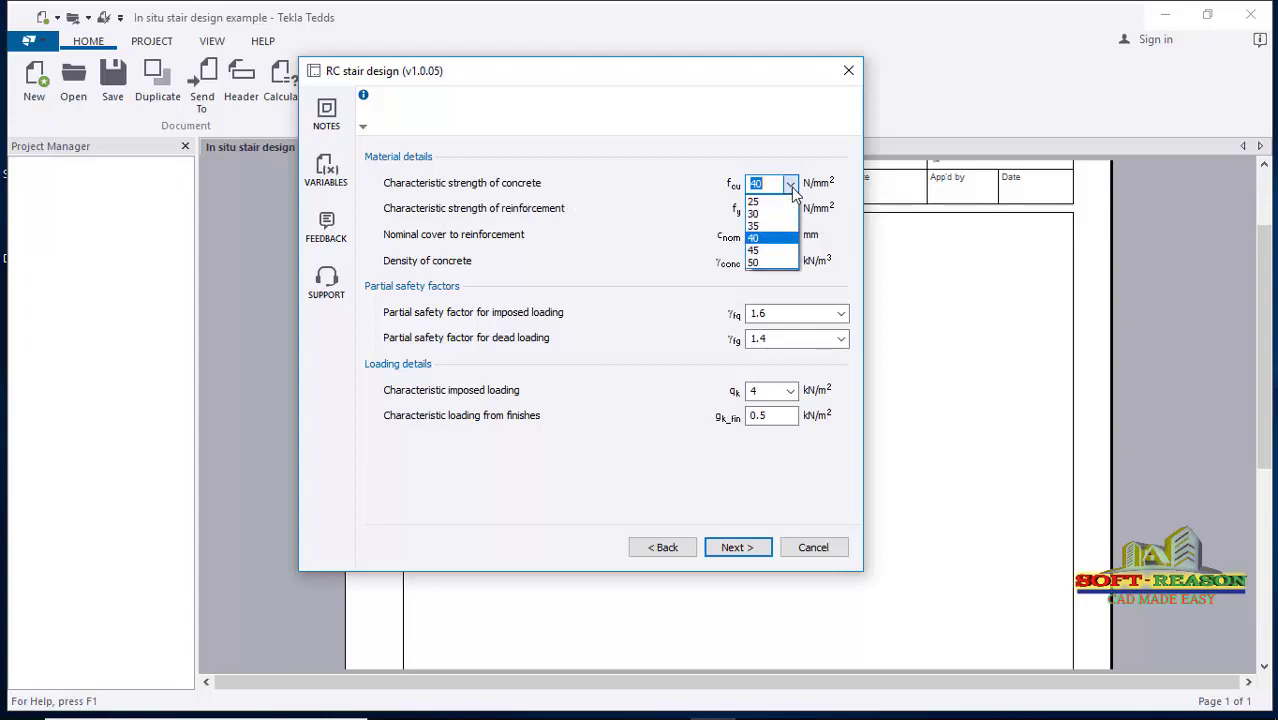
left_click(756, 201)
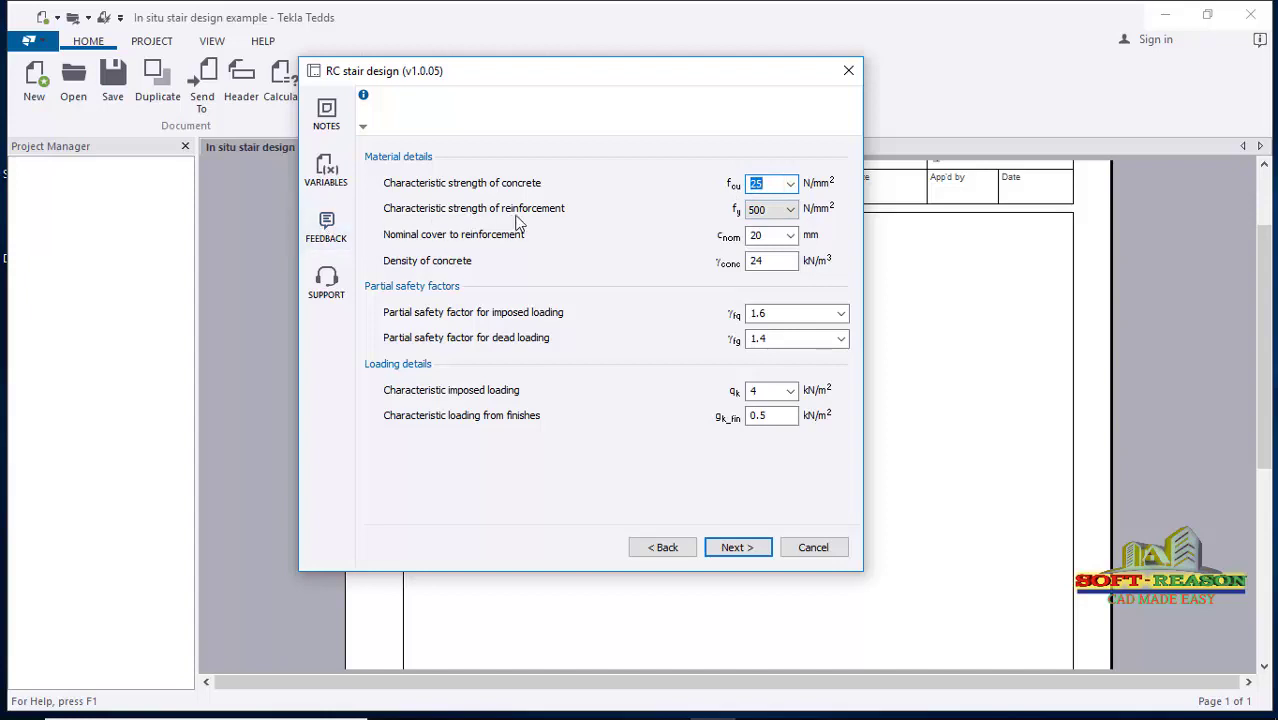
left_click(790, 210)
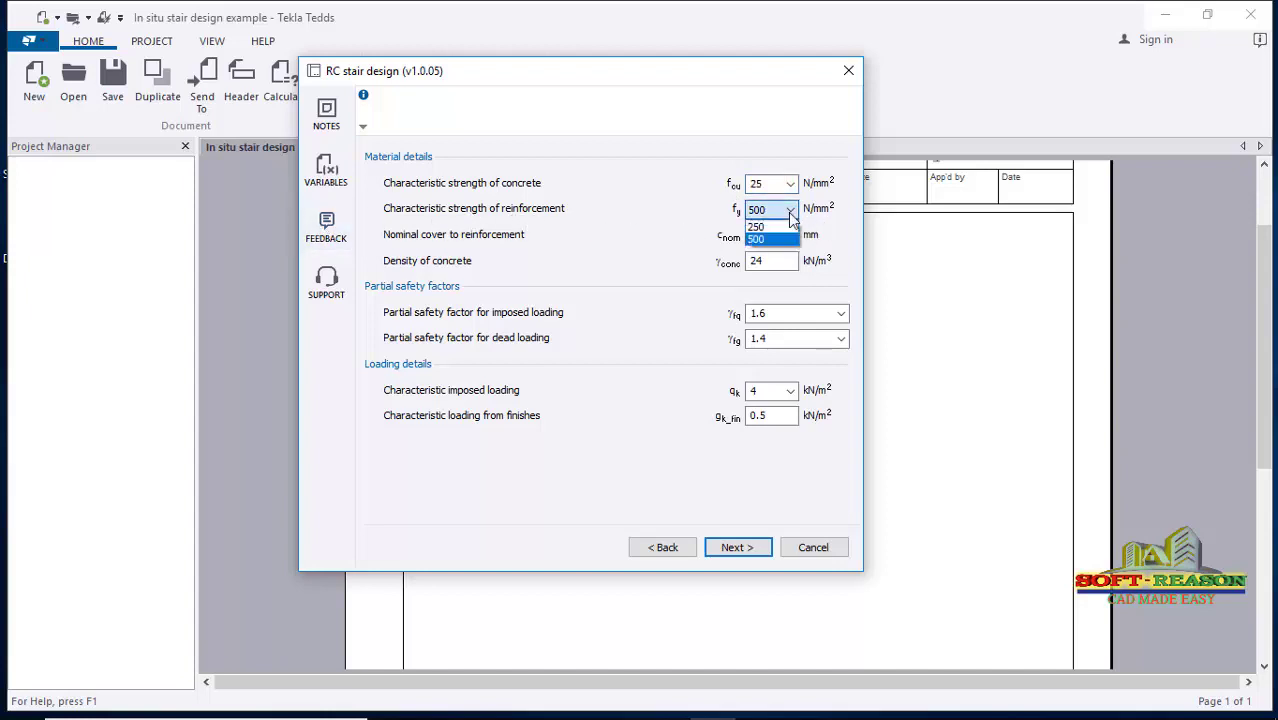
left_click(780, 239)
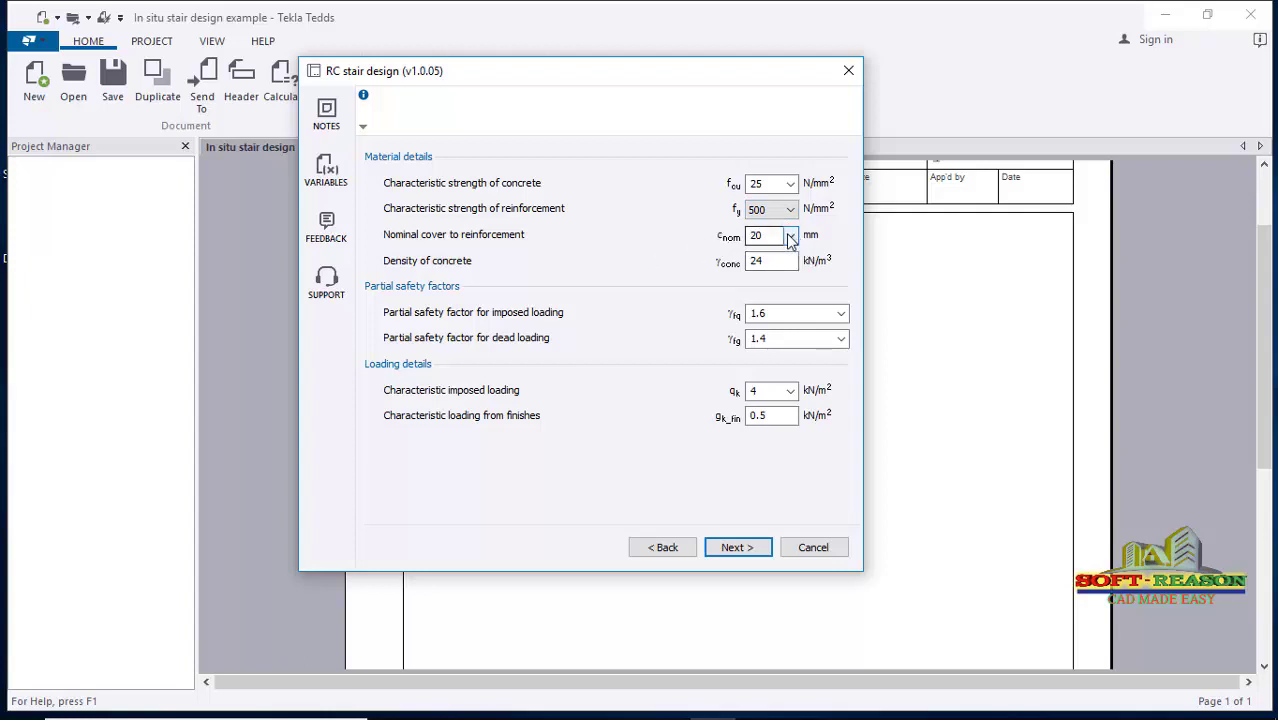
Set the nominal cover to reinforcement to 25 mm, accept the remaining material and loading details, and continue to the reinforcement design.
double_click(767, 232)
type("25")
left_click(737, 549)
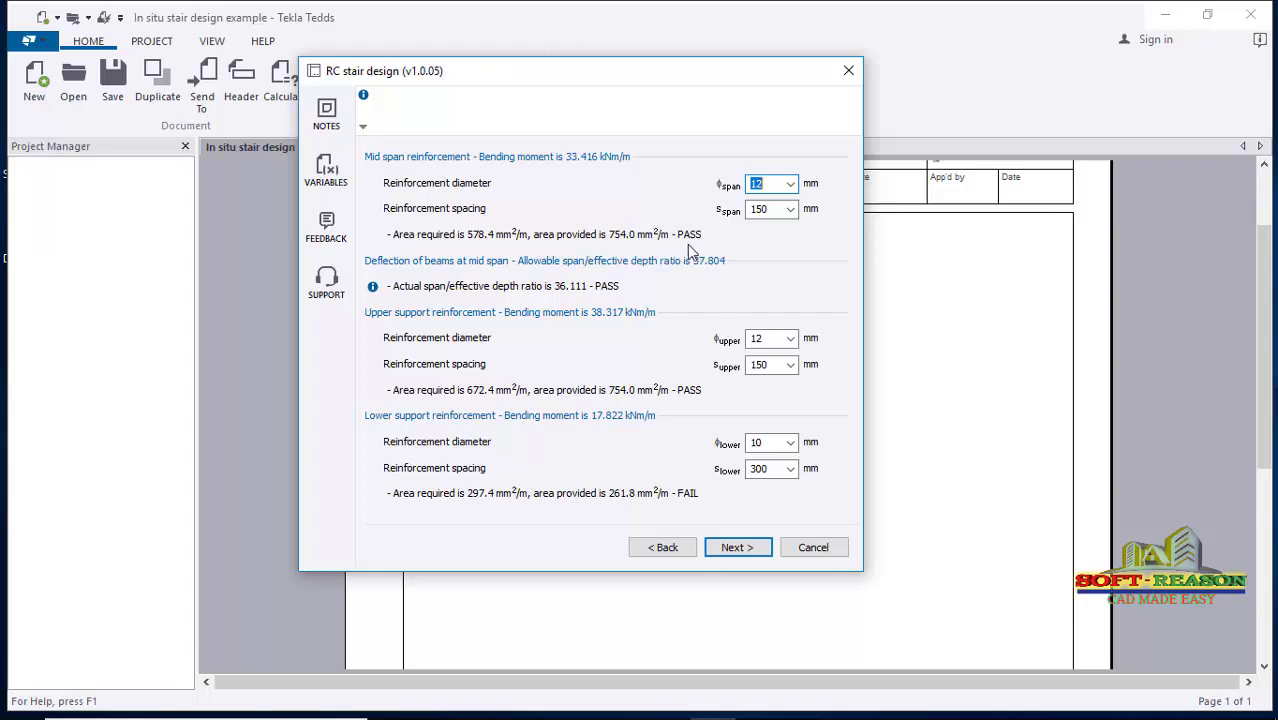
Try mid-span reinforcement spacings of 175 mm and 200 mm, and settle on 175 mm.
left_click(790, 209)
left_click(757, 262)
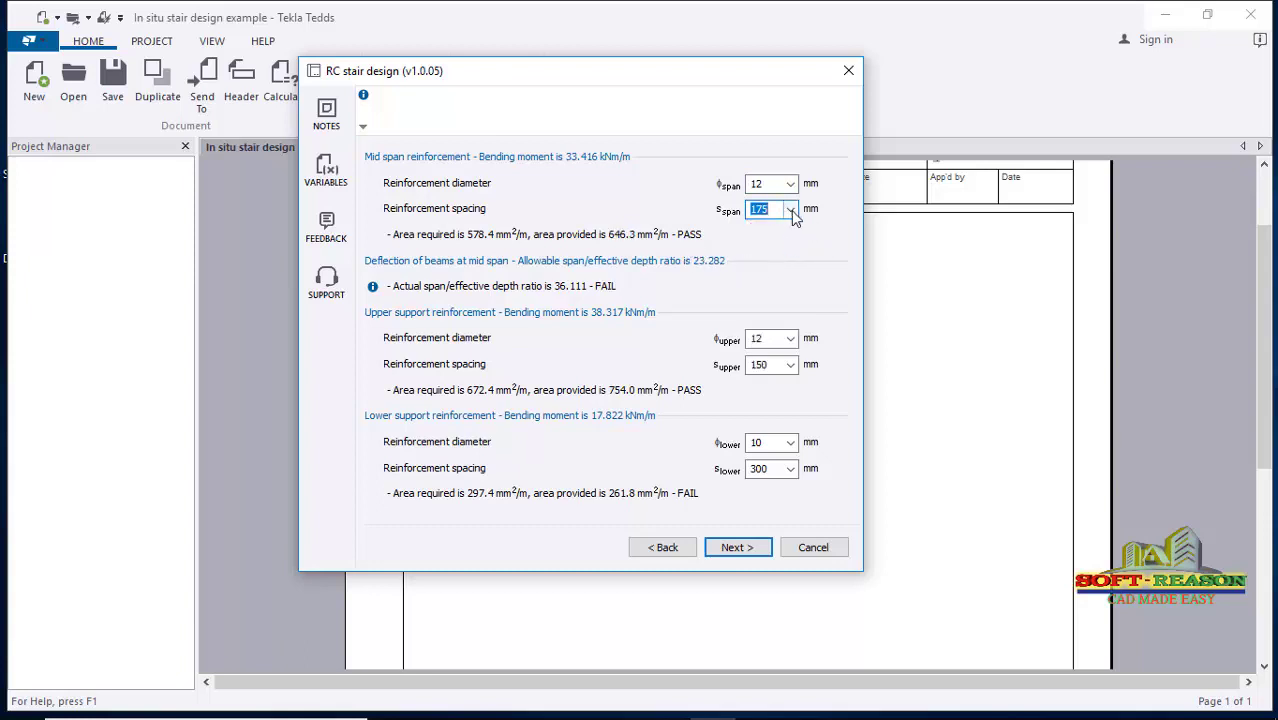
left_click(790, 209)
left_click(757, 275)
left_click(790, 209)
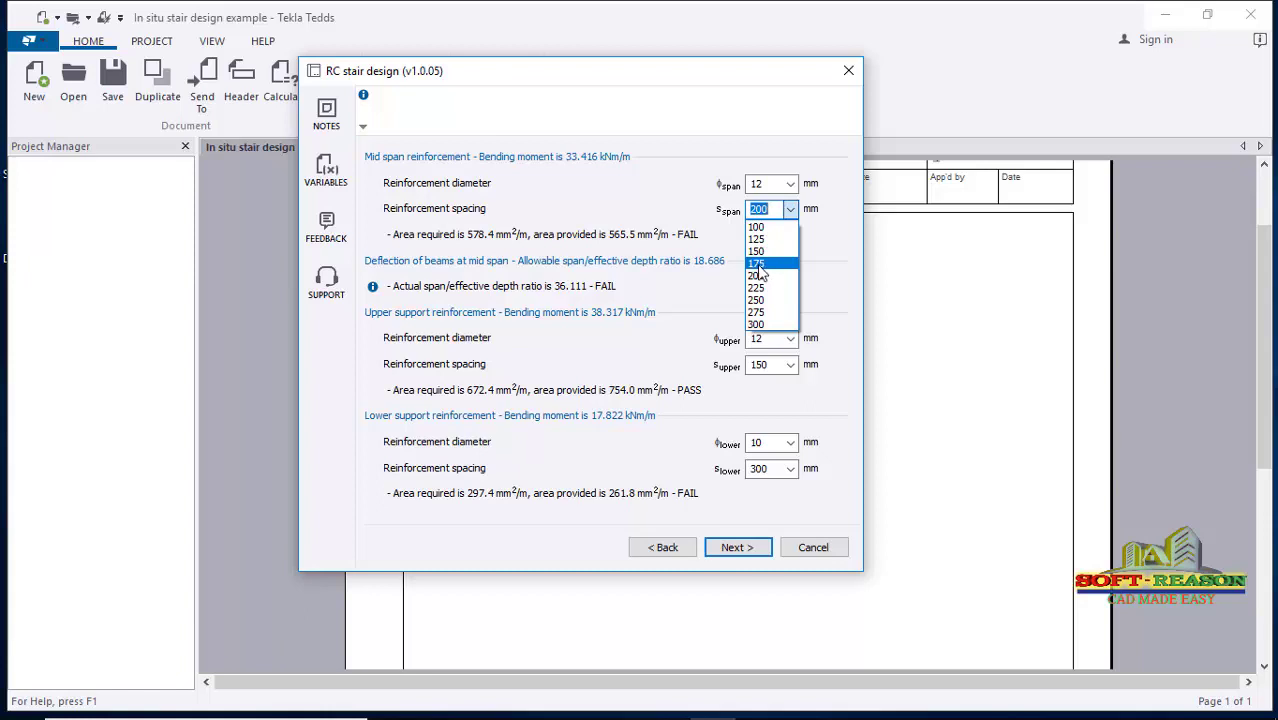
left_click(757, 264)
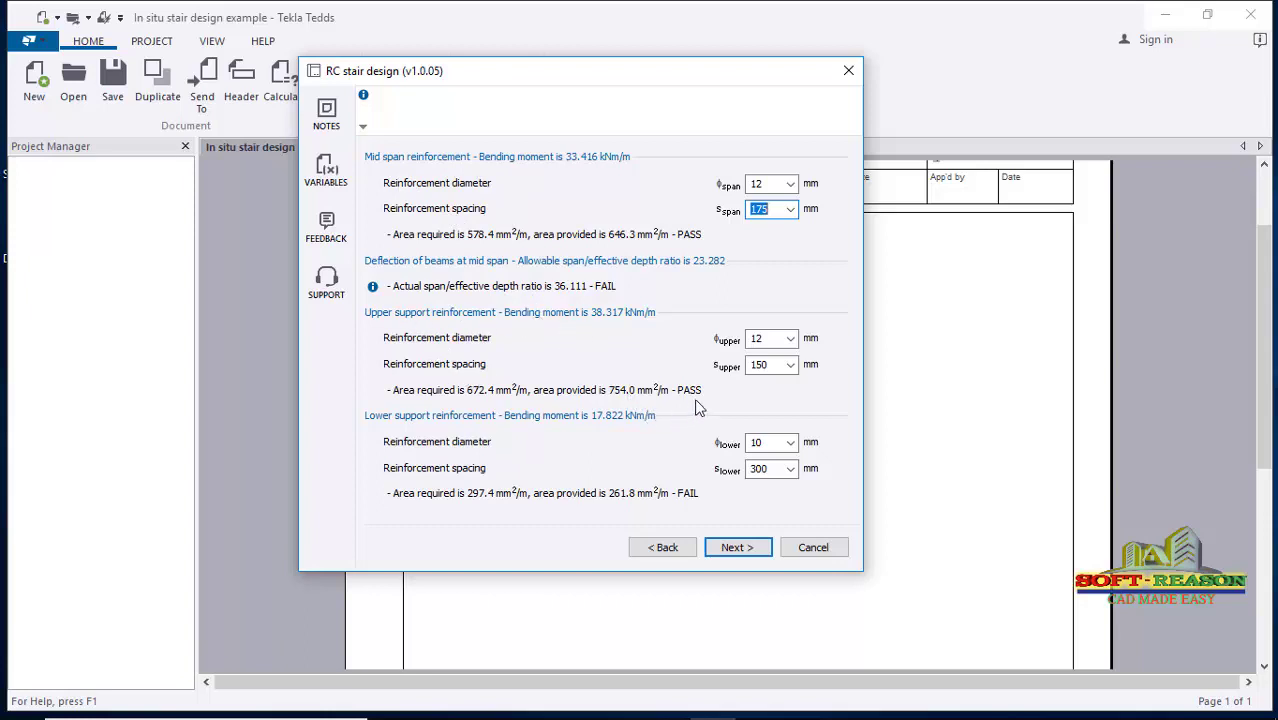
Try a 175 mm spacing for the upper support reinforcement and return it to 150 mm.
left_click(789, 365)
left_click(747, 420)
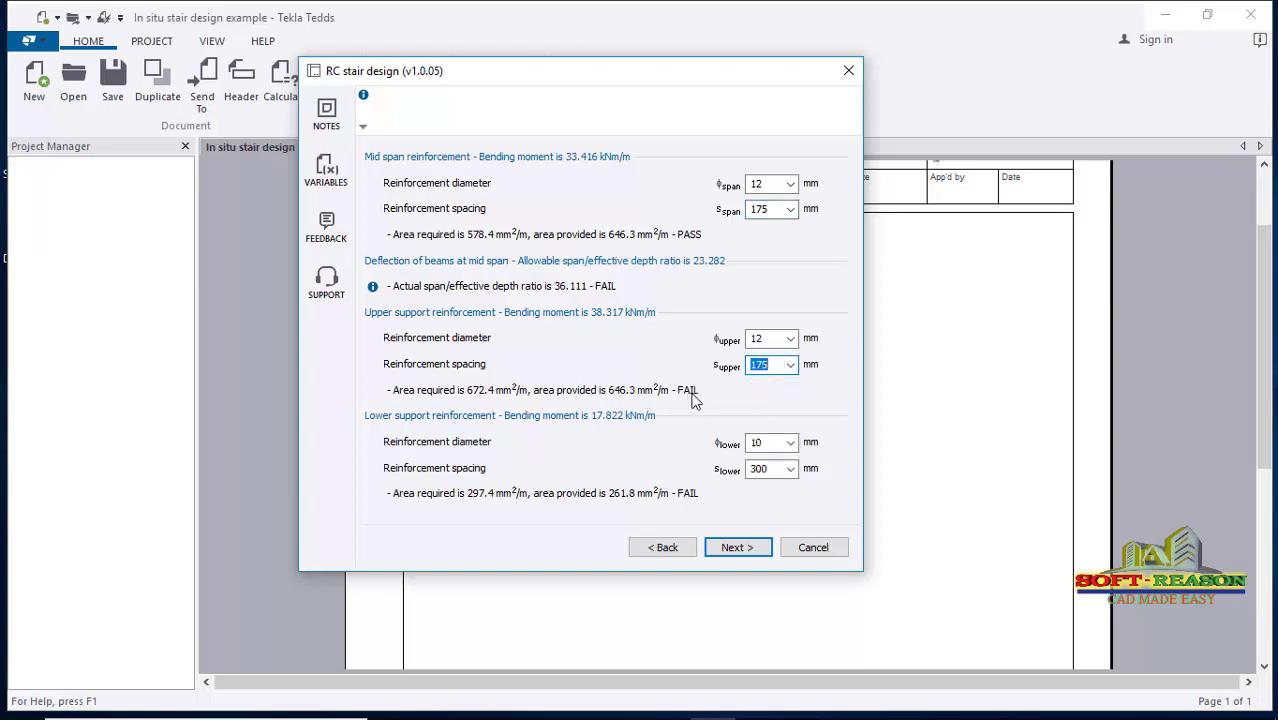
left_click(790, 365)
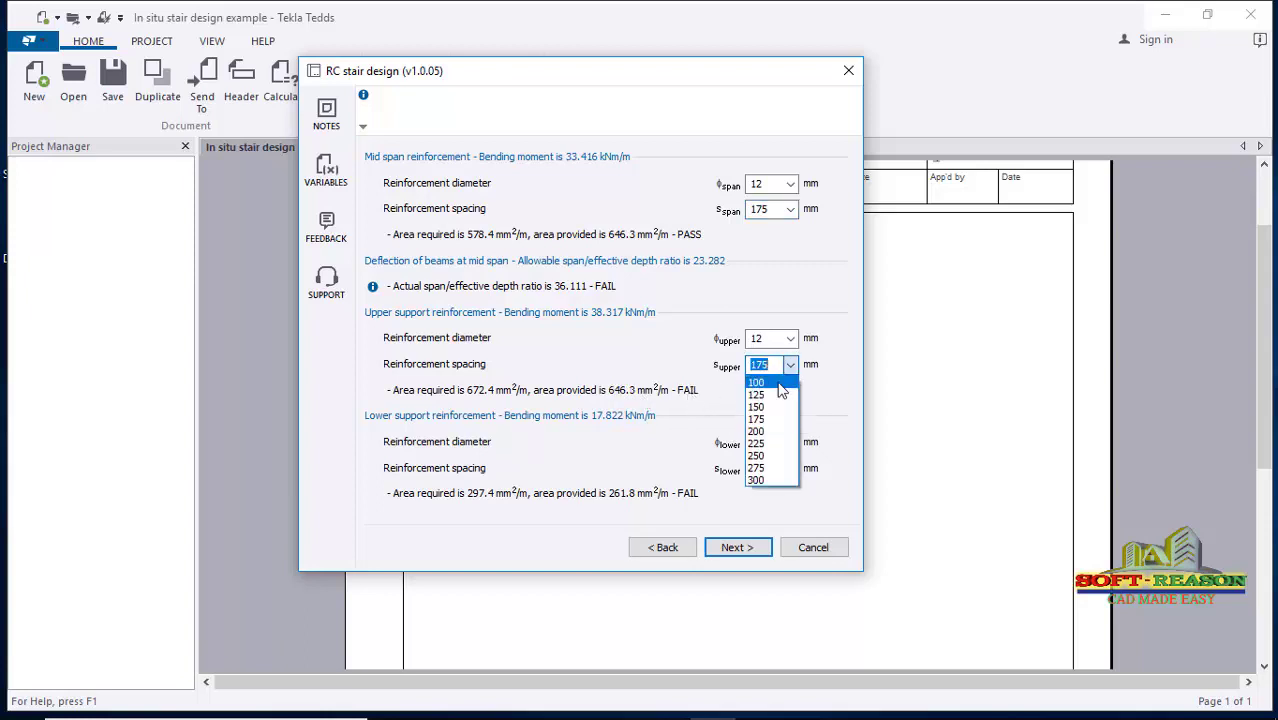
left_click(758, 407)
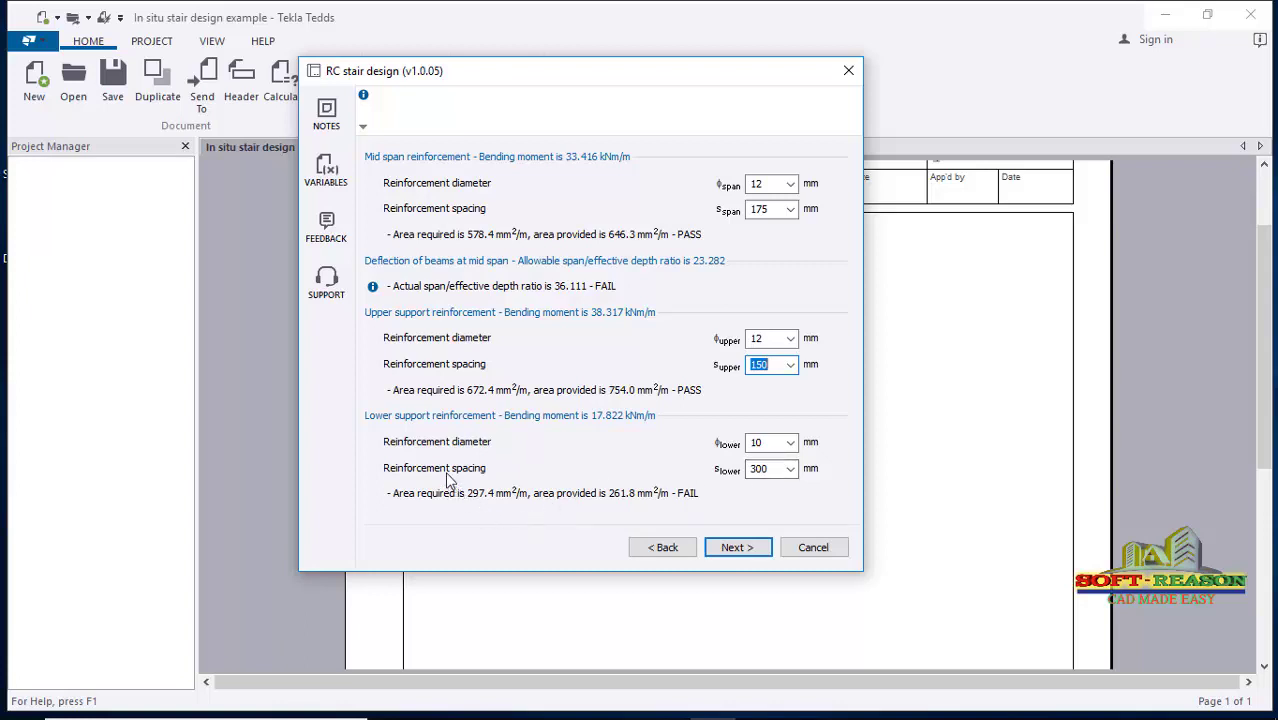
Set the lower support reinforcement diameter to 12 mm.
left_click(790, 442)
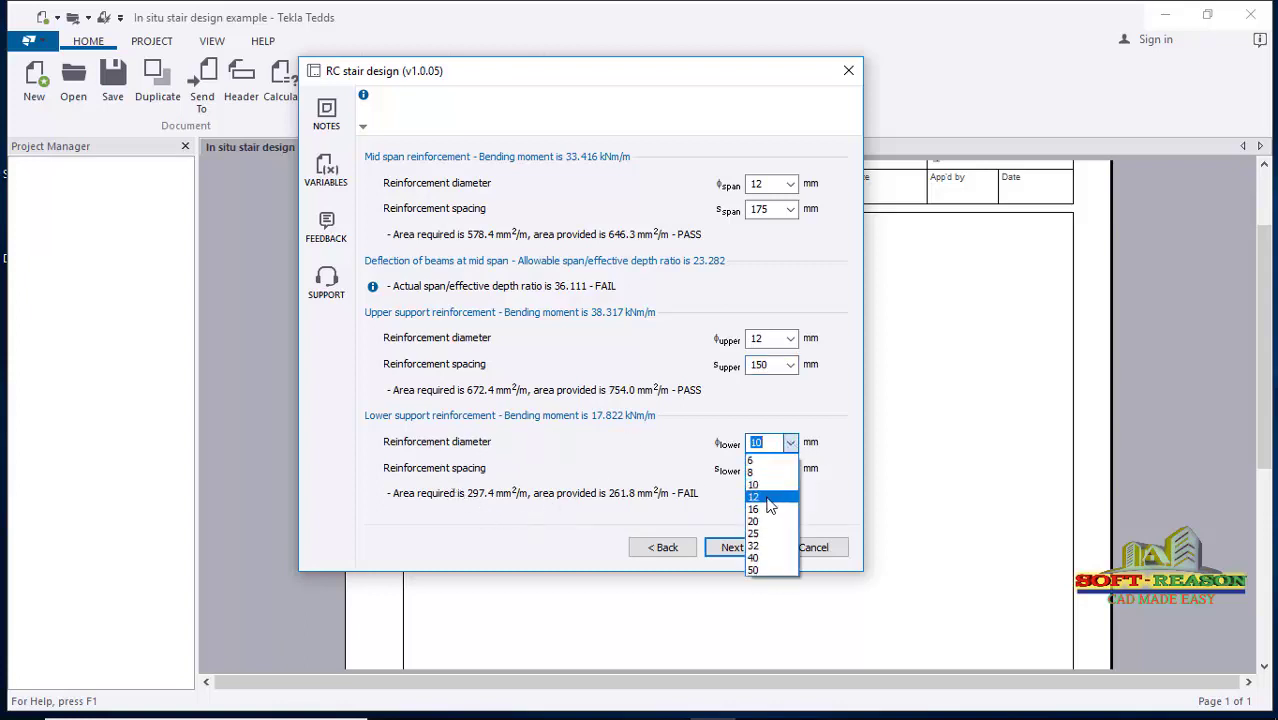
left_click(770, 499)
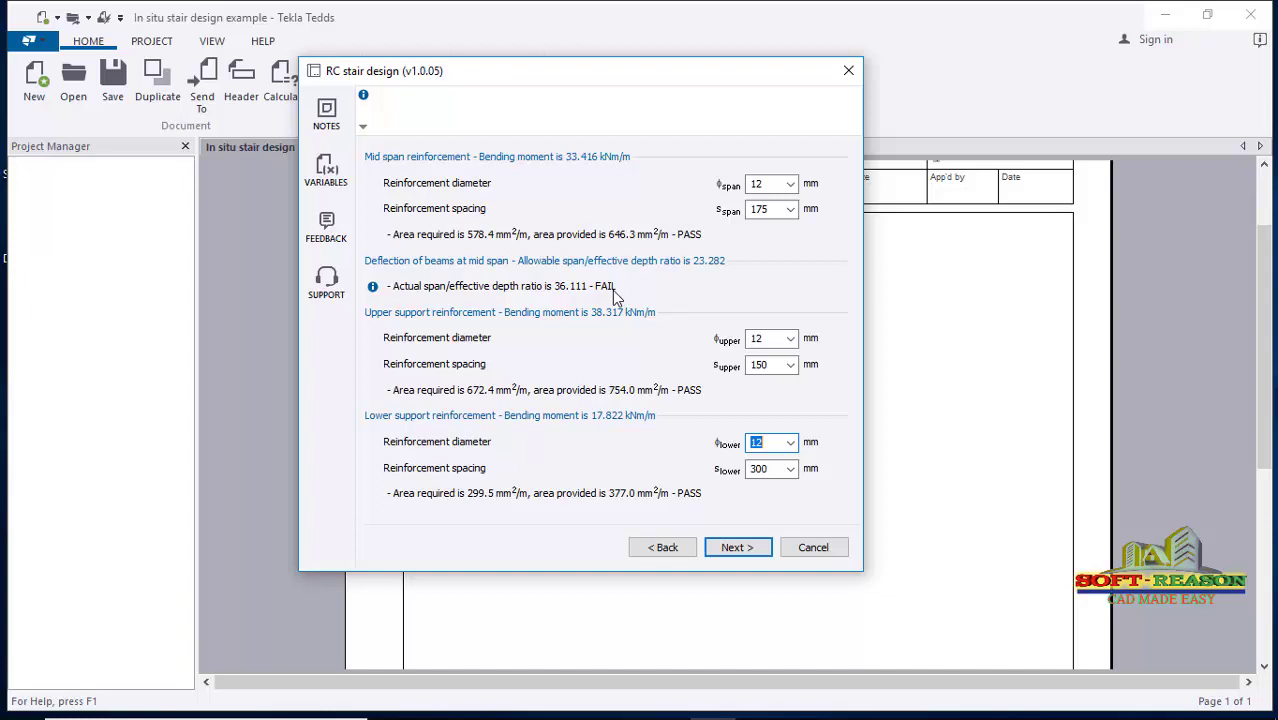
Try a 16 mm diameter for the upper support reinforcement and return it to 12 mm.
left_click(784, 340)
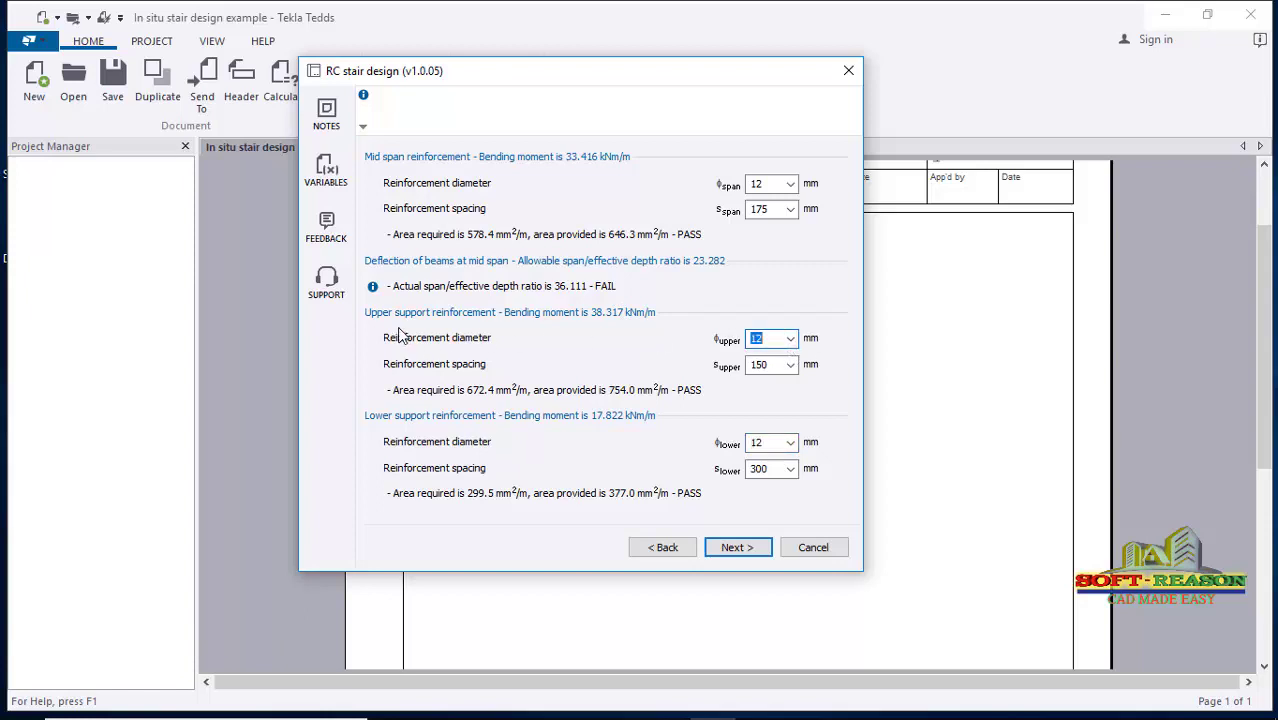
left_click(790, 340)
left_click(771, 405)
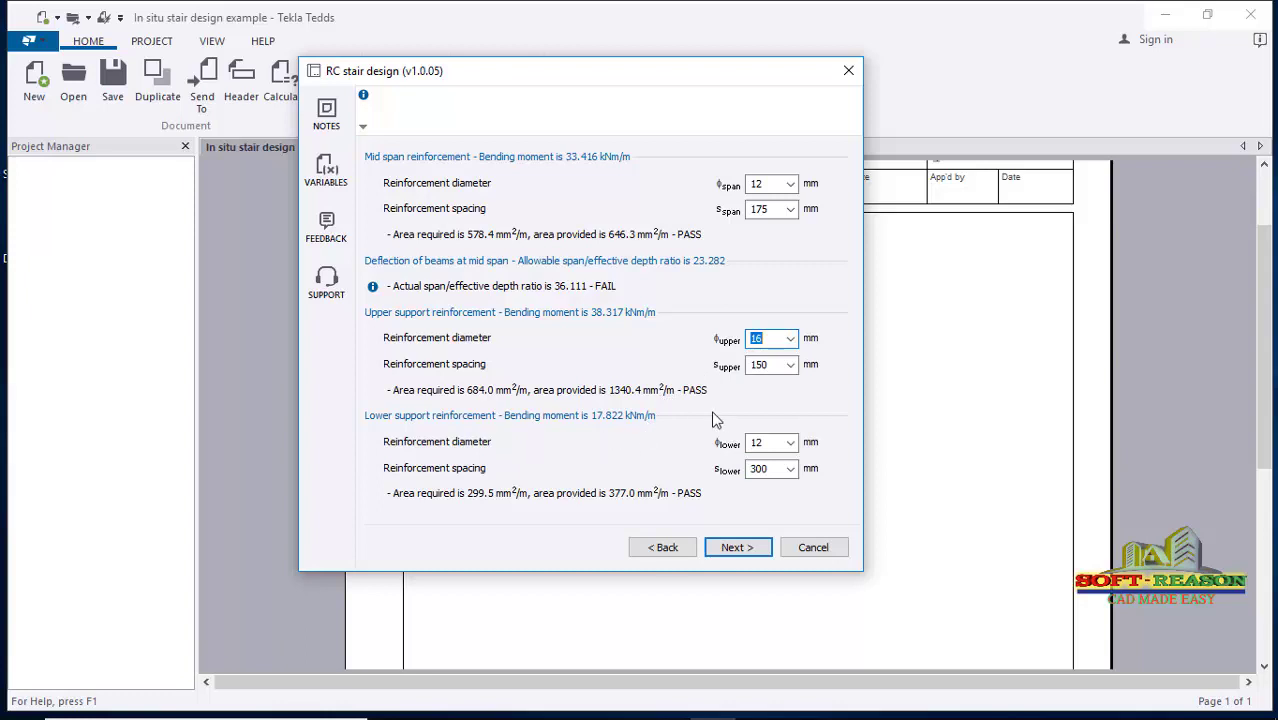
type("1")
left_click(790, 339)
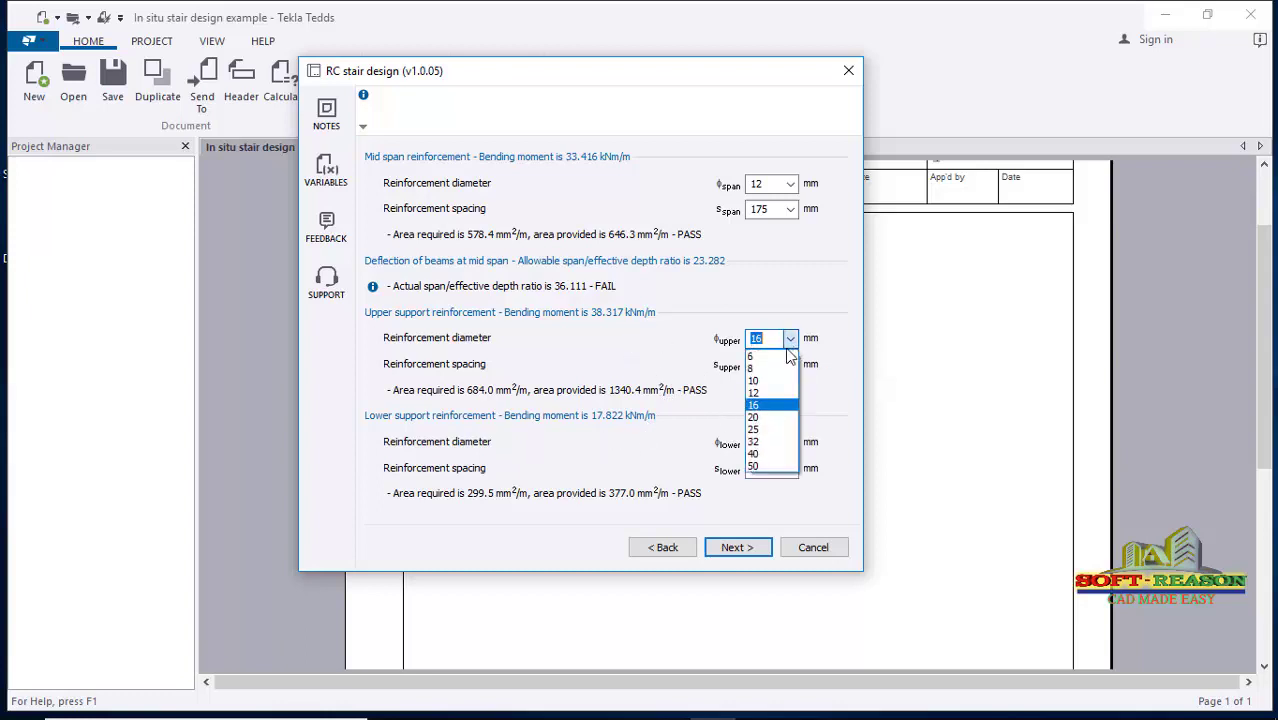
left_click(770, 402)
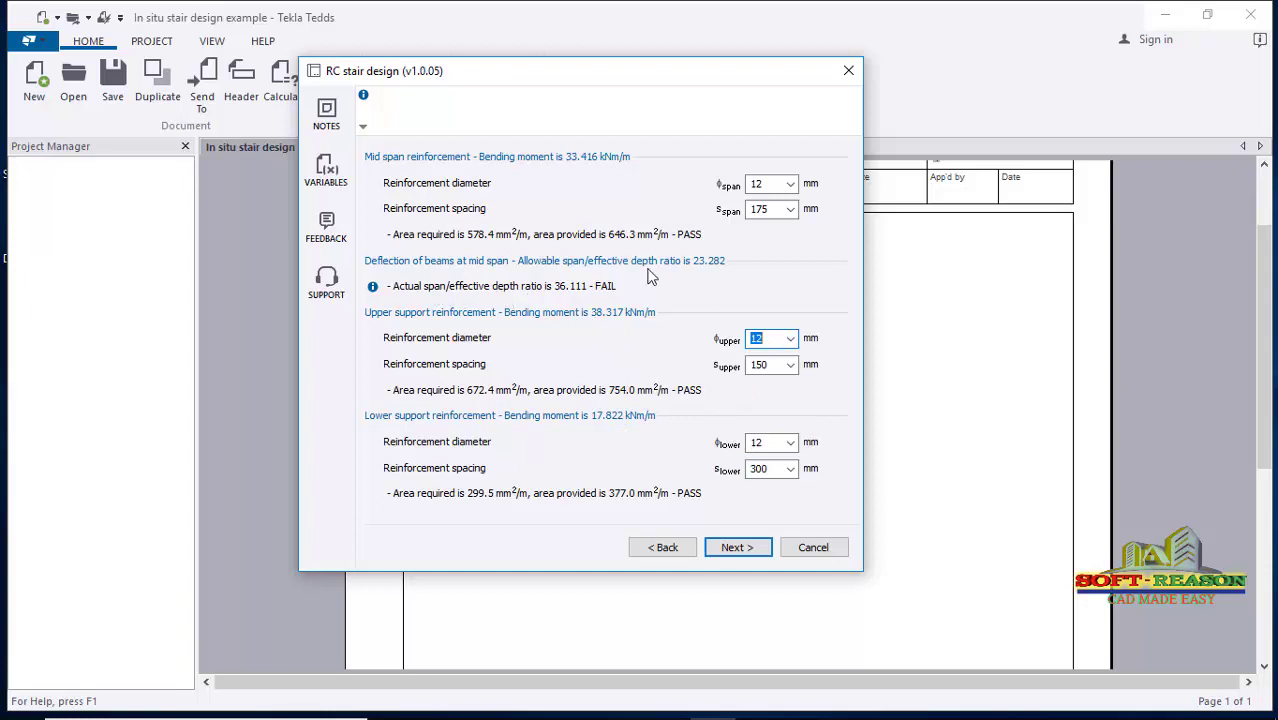
Set the mid-span reinforcement diameter to 16 mm.
left_click(790, 185)
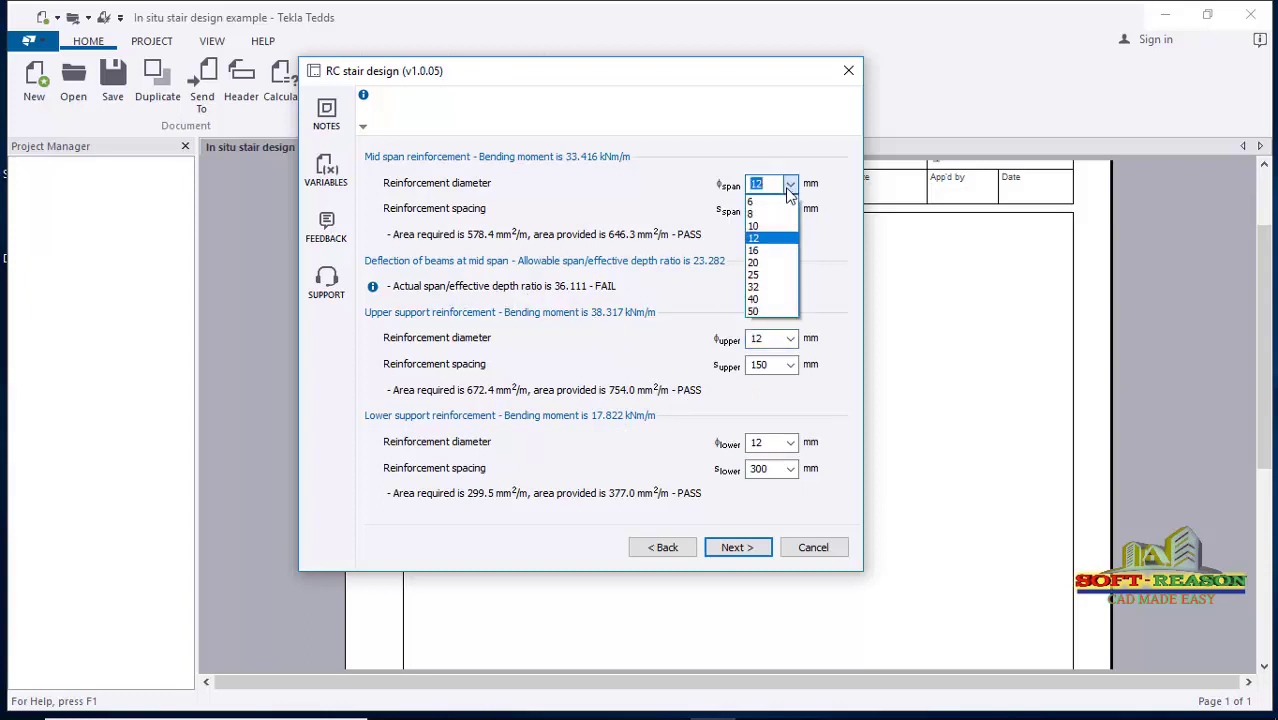
left_click(765, 250)
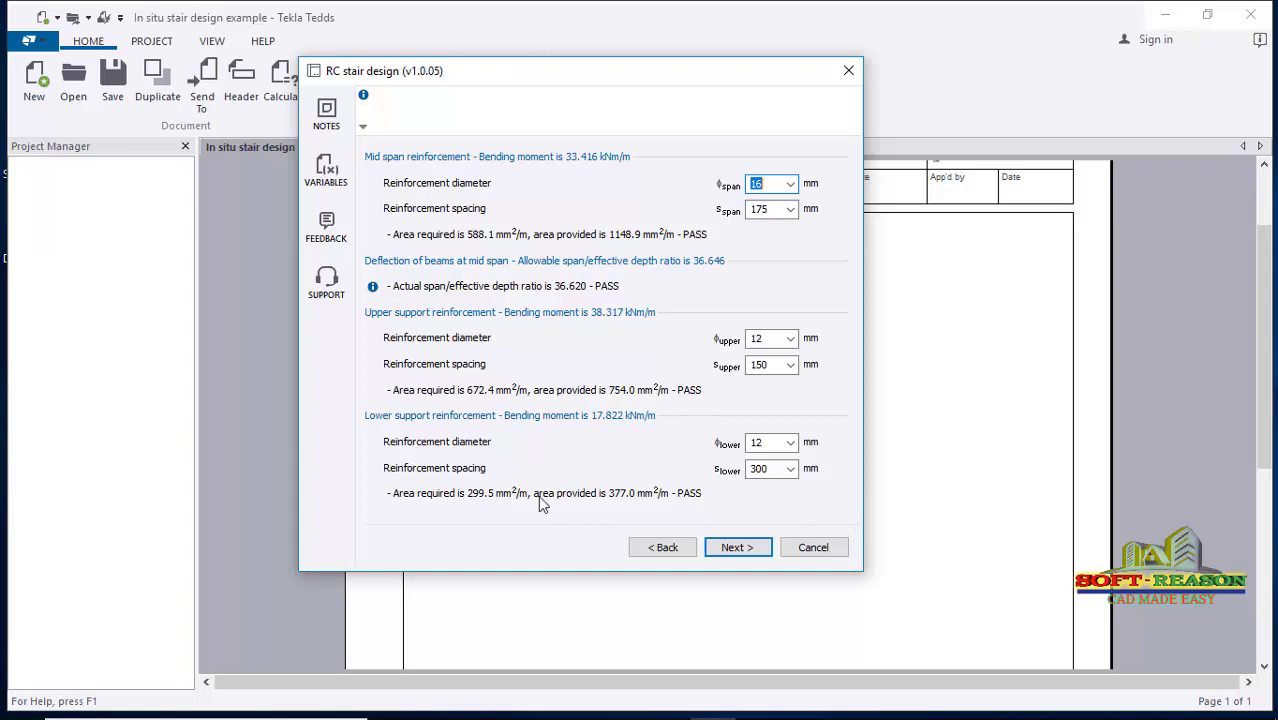
Continue to the calculation results, review the checks, and finish the design with full output and the sketch included.
left_click(740, 551)
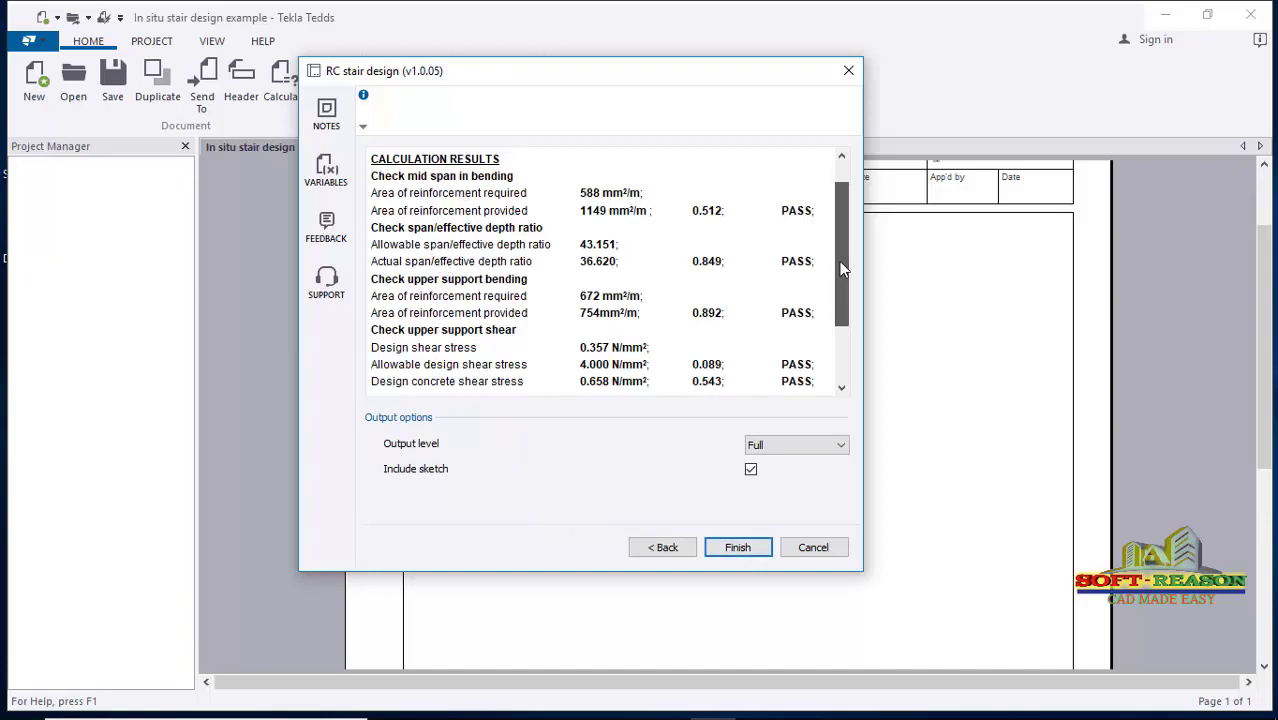
left_click_drag(843, 228, 845, 300)
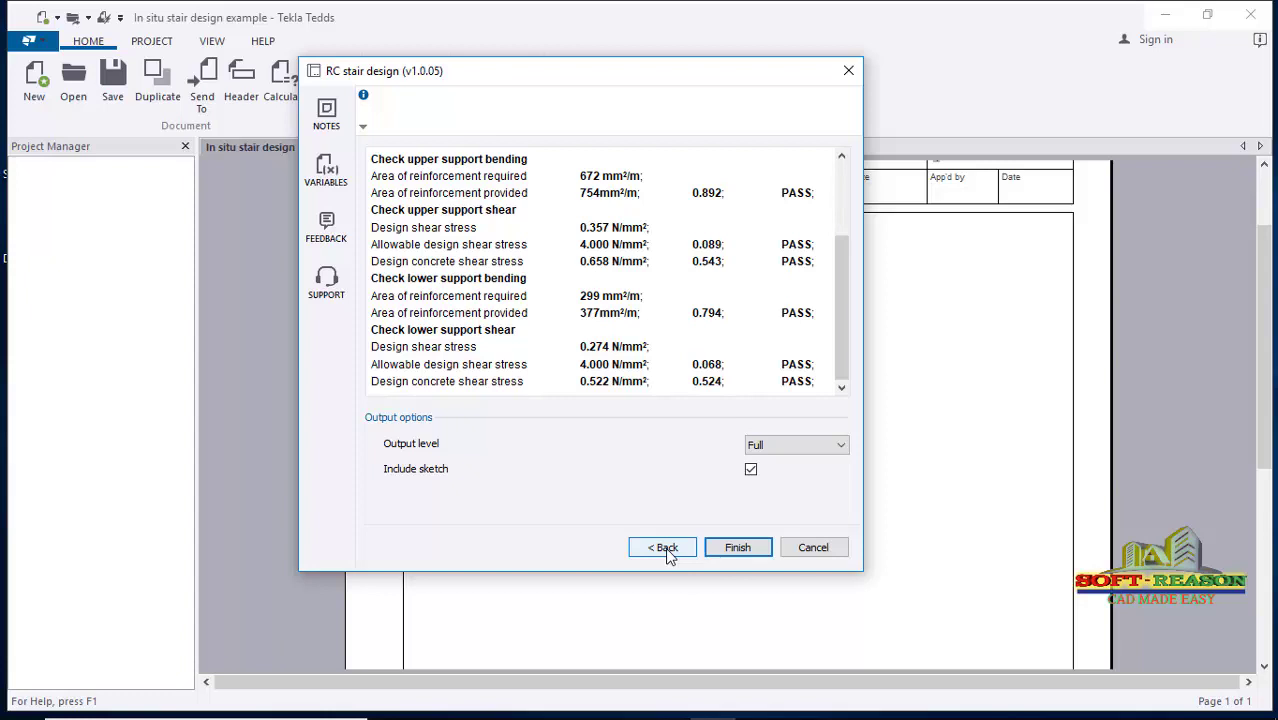
left_click(733, 549)
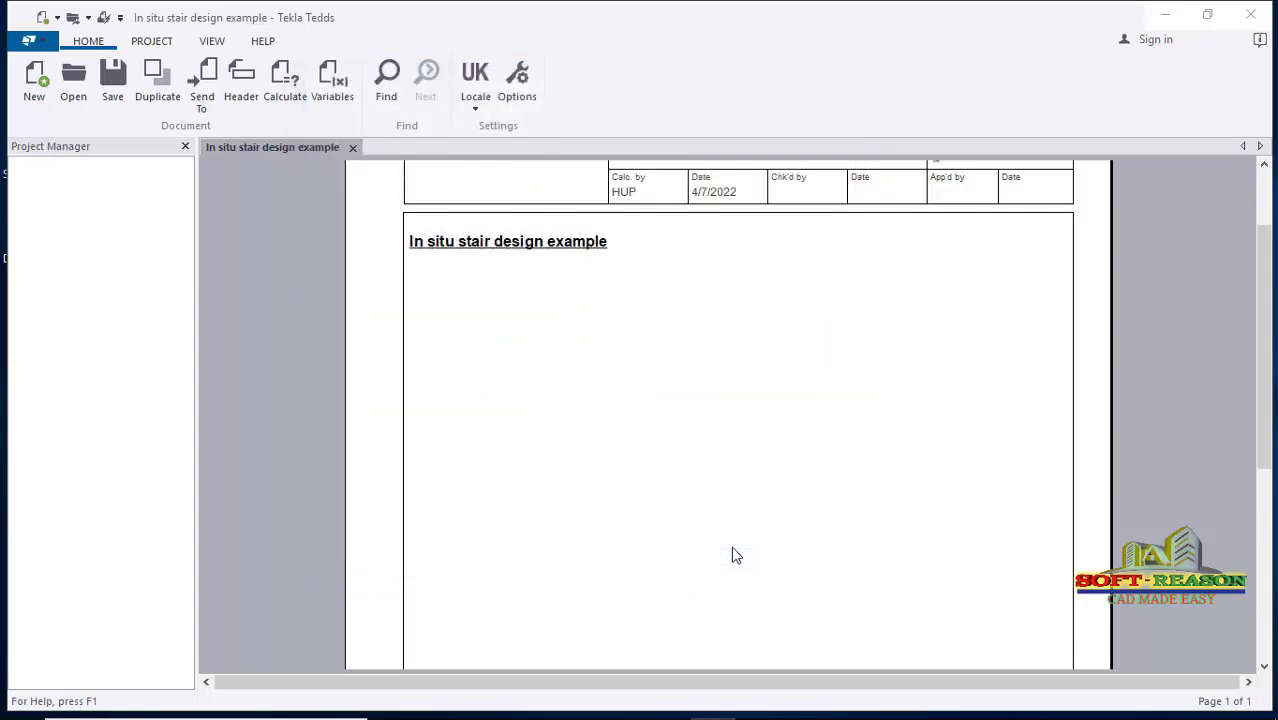
Examine the generated stair calculation, including the sketch, geometry, mid-span design, and the bending and shear checks at both landings.
scroll(737, 516, "down", 10)
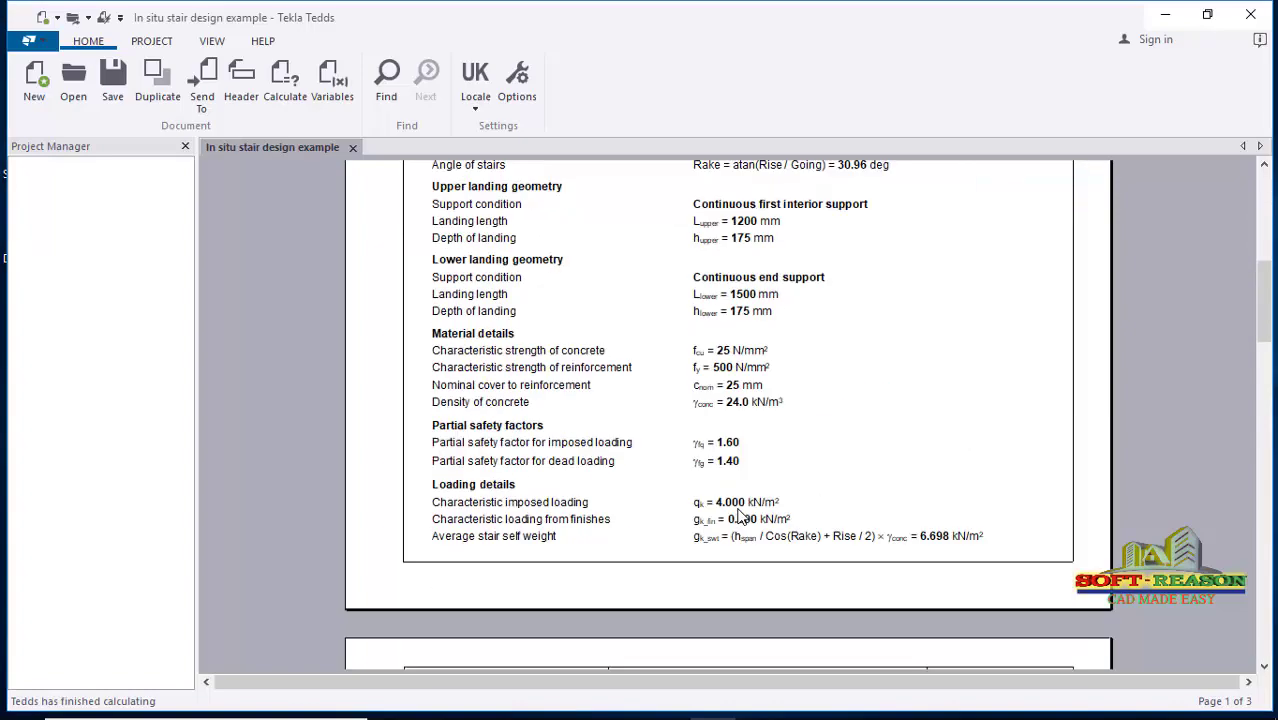
scroll(737, 516, "down", 8)
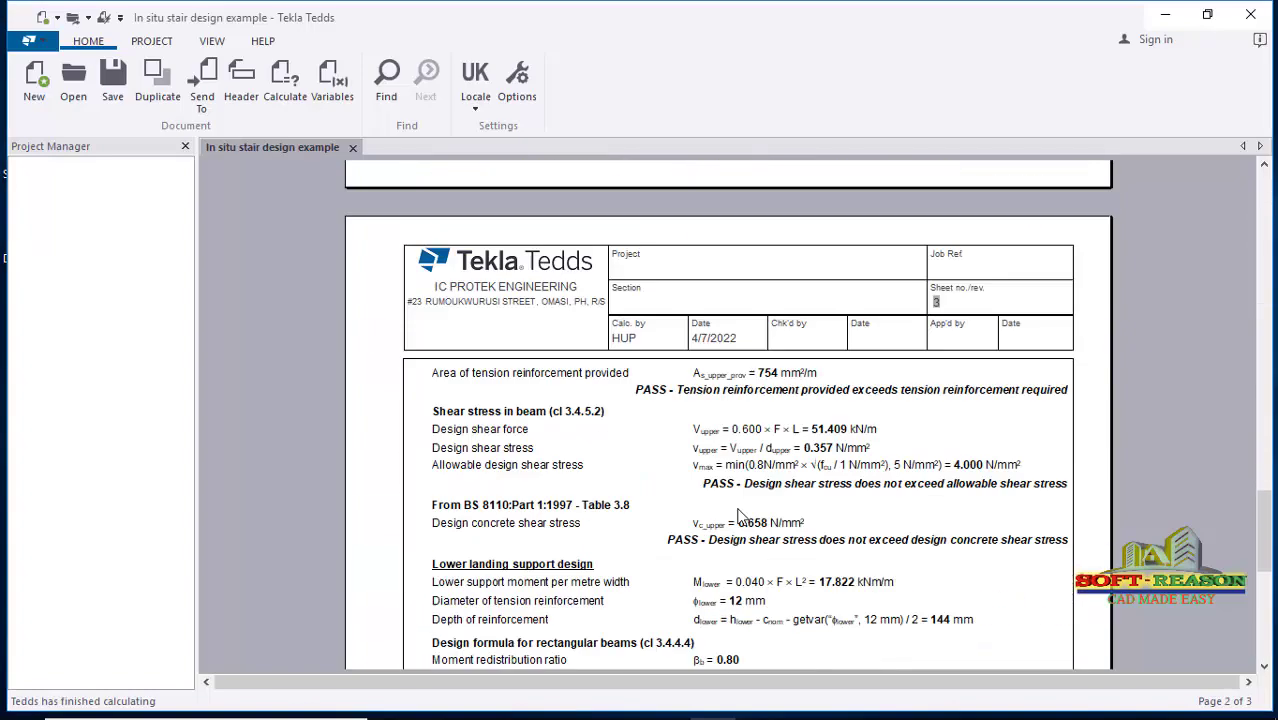
scroll(737, 516, "down", 8)
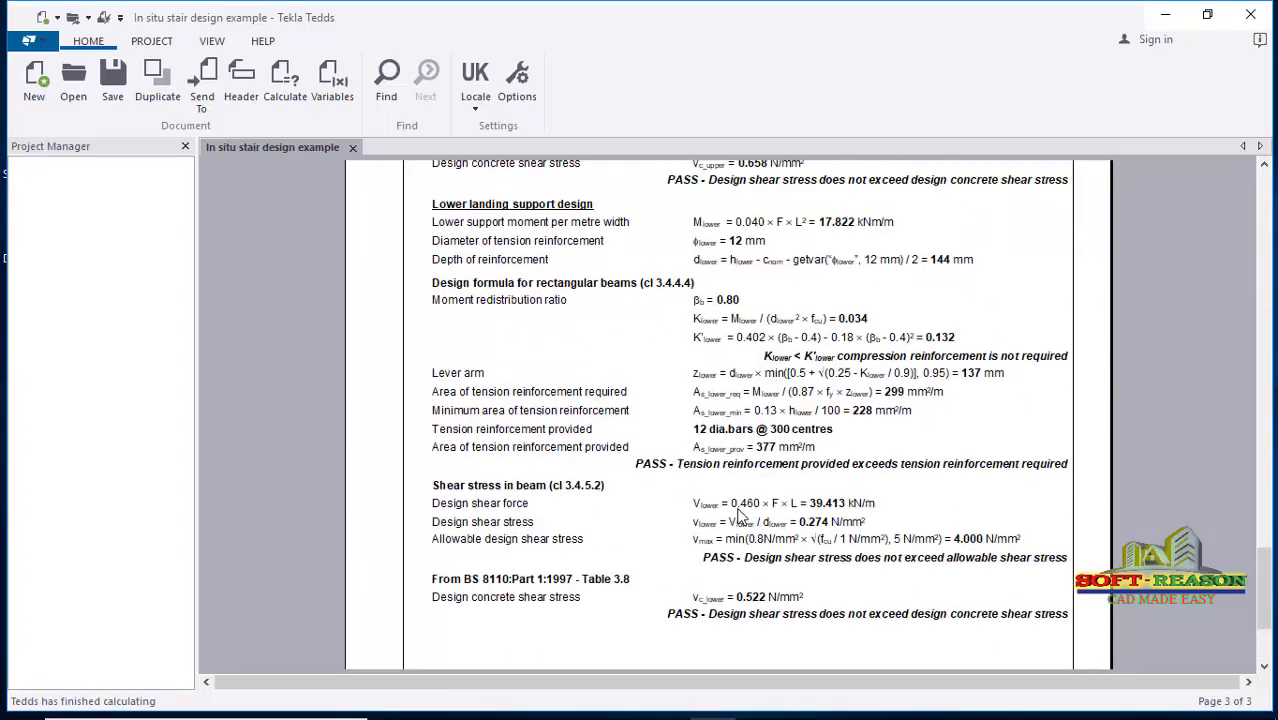
scroll(714, 618, "up", 3)
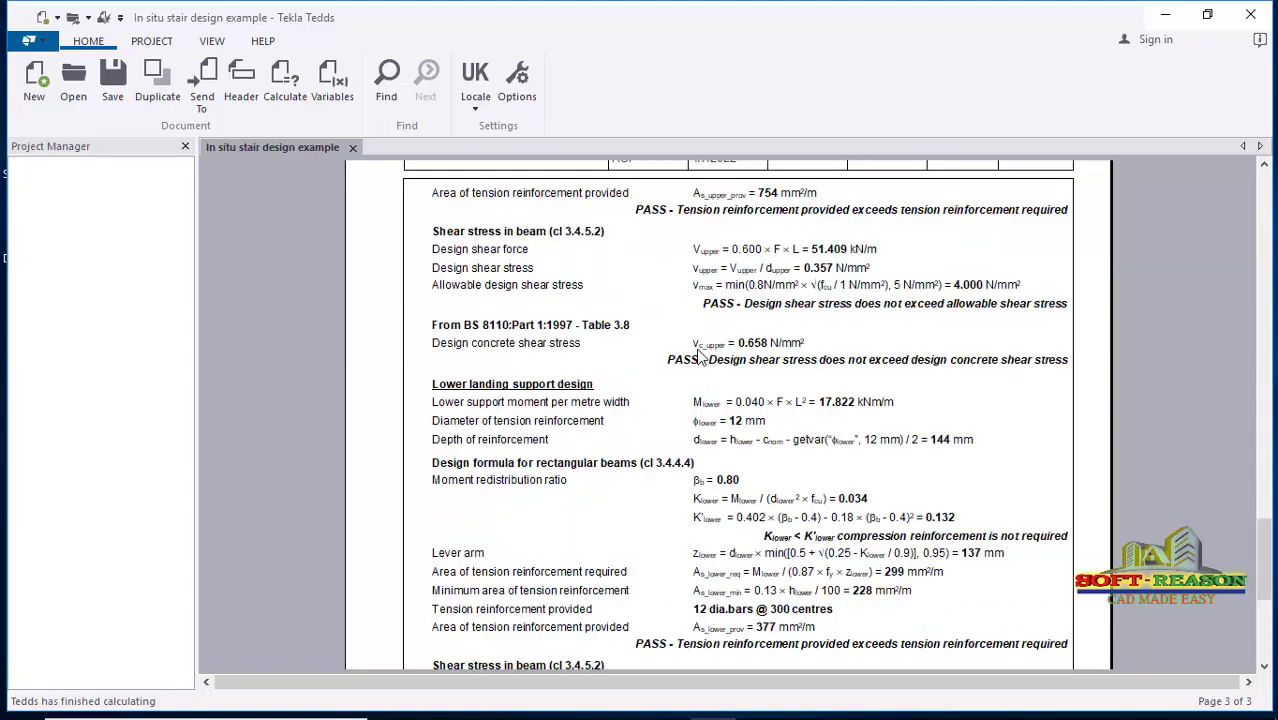
scroll(700, 355, "down", 6)
scroll(700, 442, "up", 12)
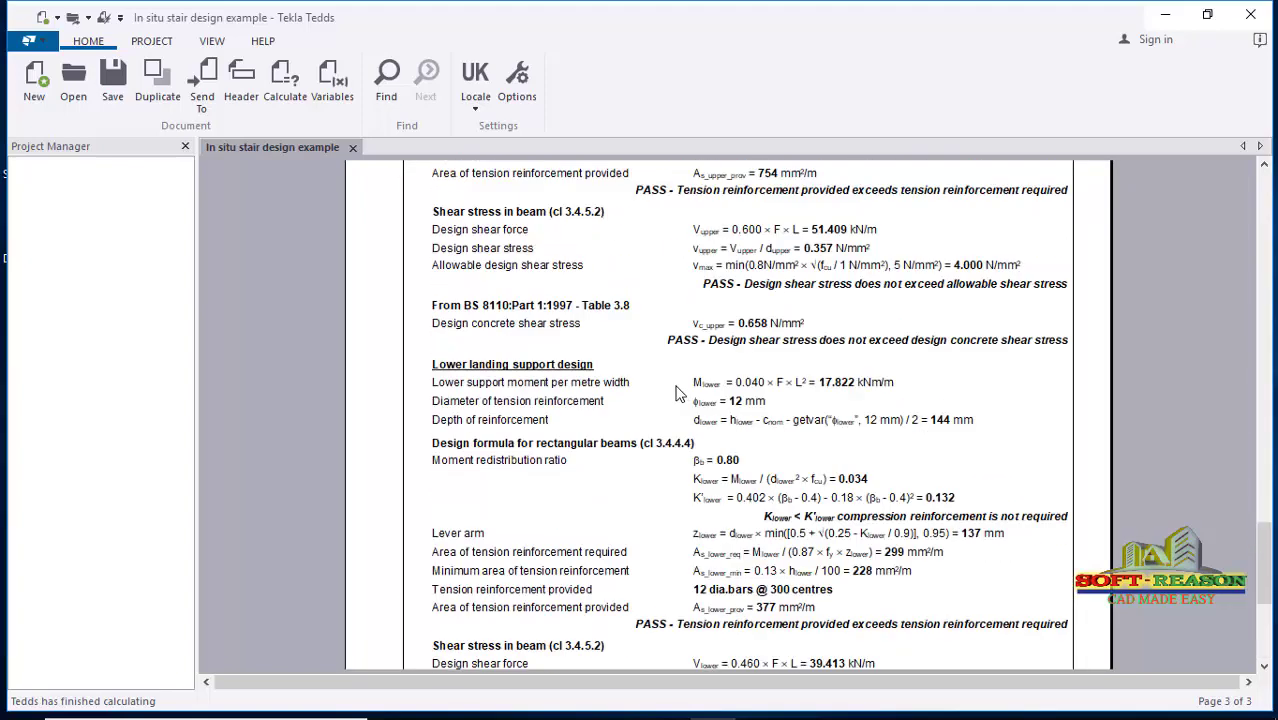
scroll(769, 392, "up", 11)
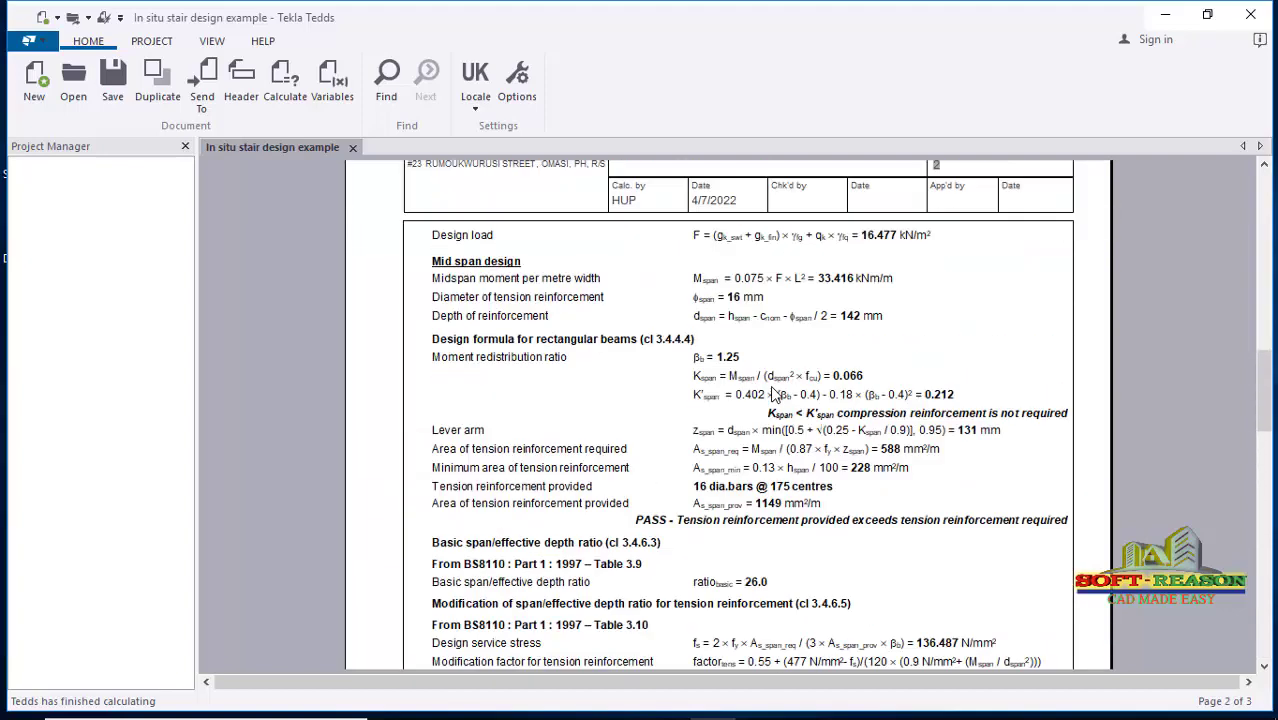
scroll(755, 393, "up", 10)
scroll(755, 393, "up", 10)
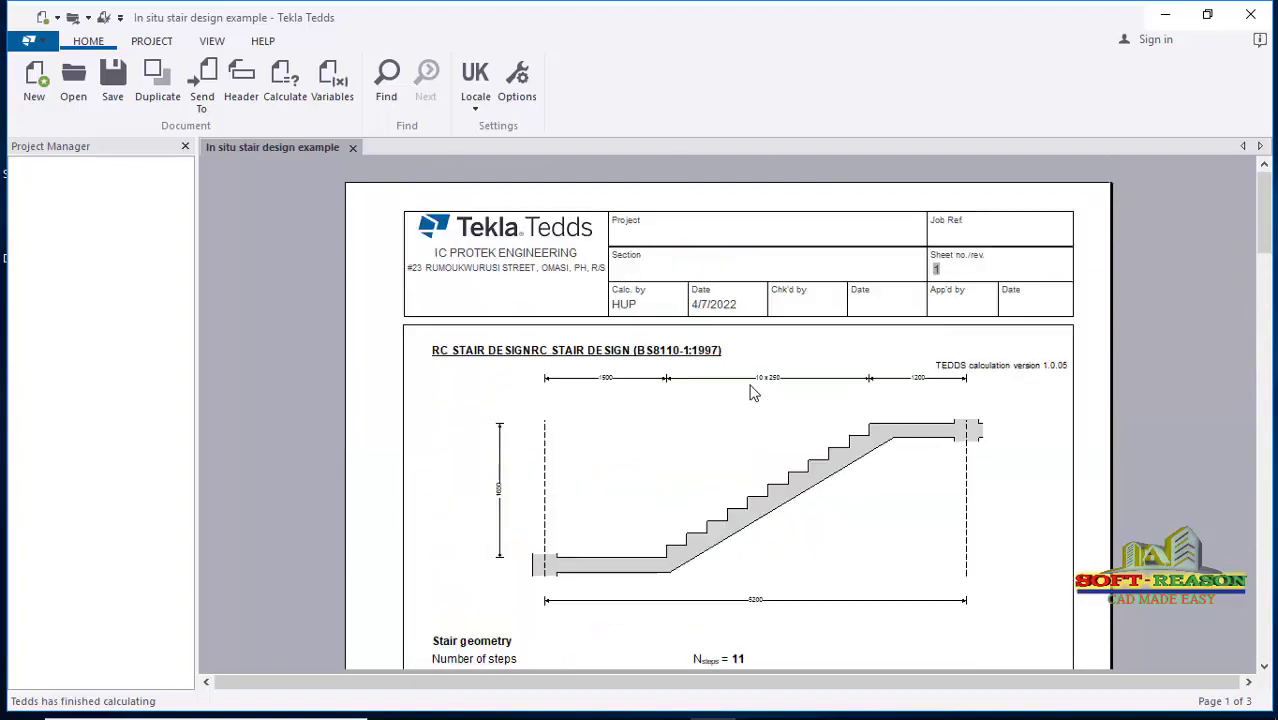
scroll(900, 400, "down", 15)
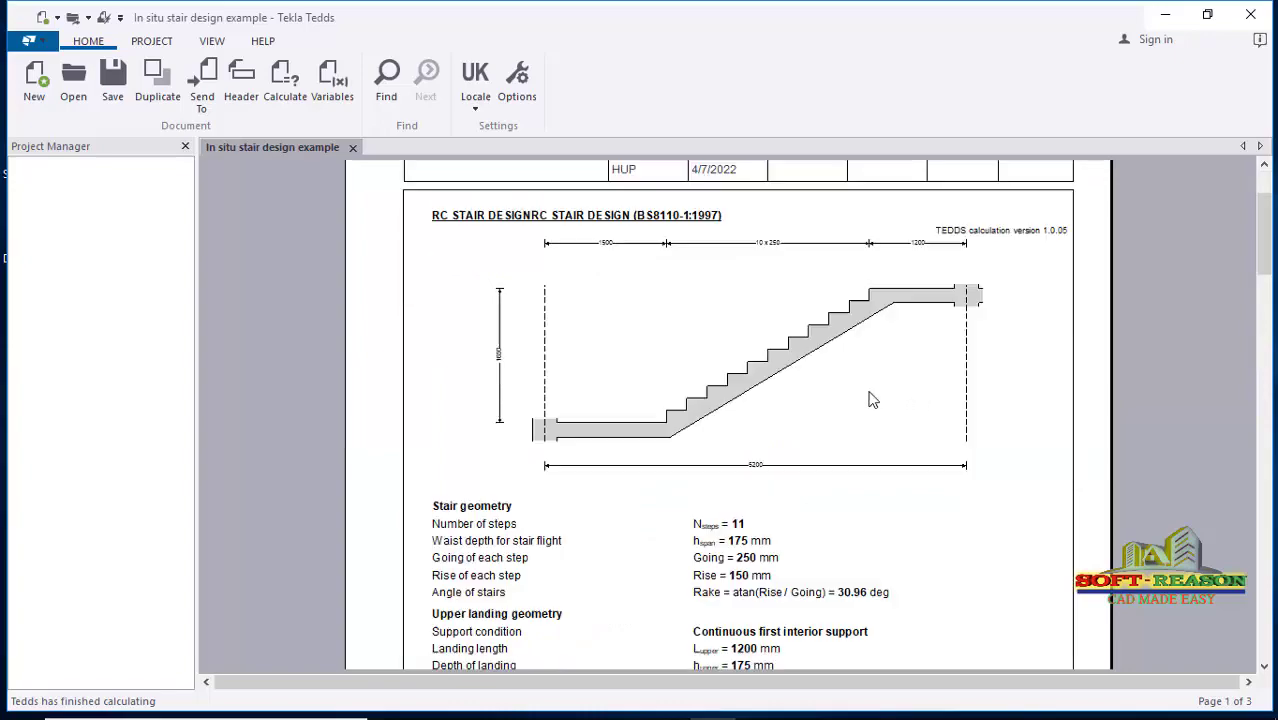
scroll(869, 414, "down", 9)
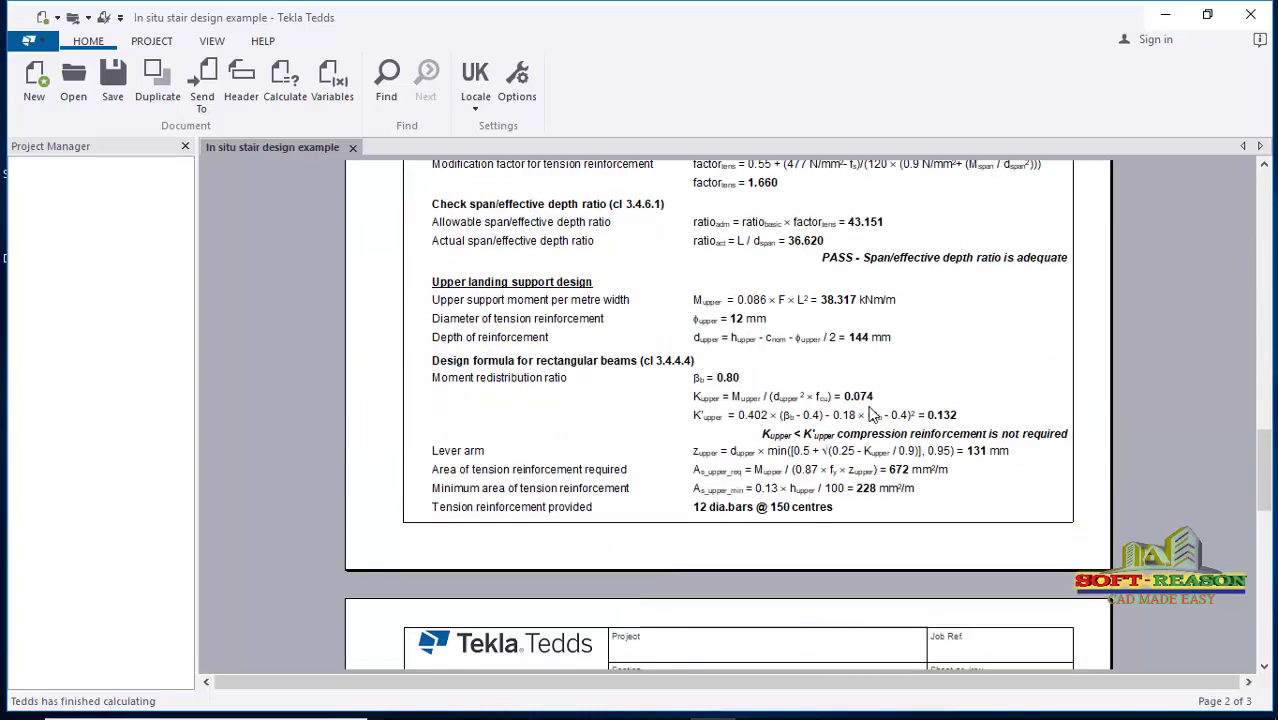
scroll(841, 427, "down", 5)
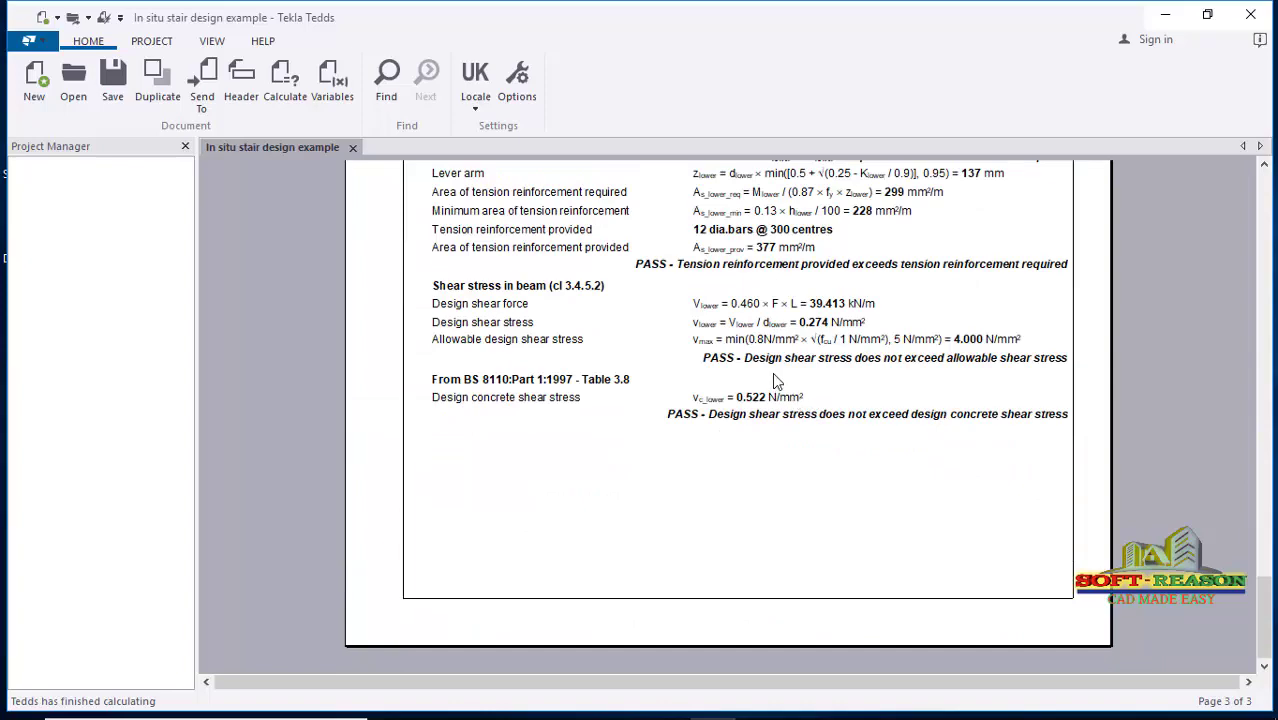
scroll(772, 372, "up", 15)
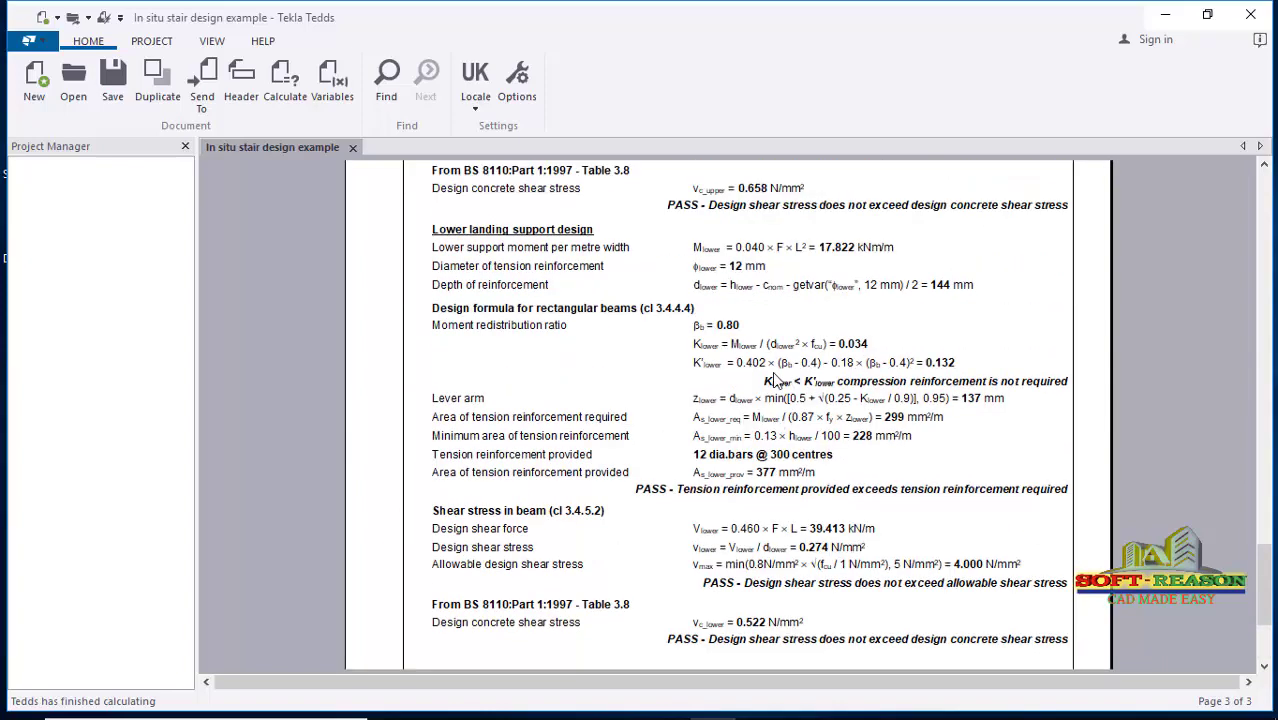
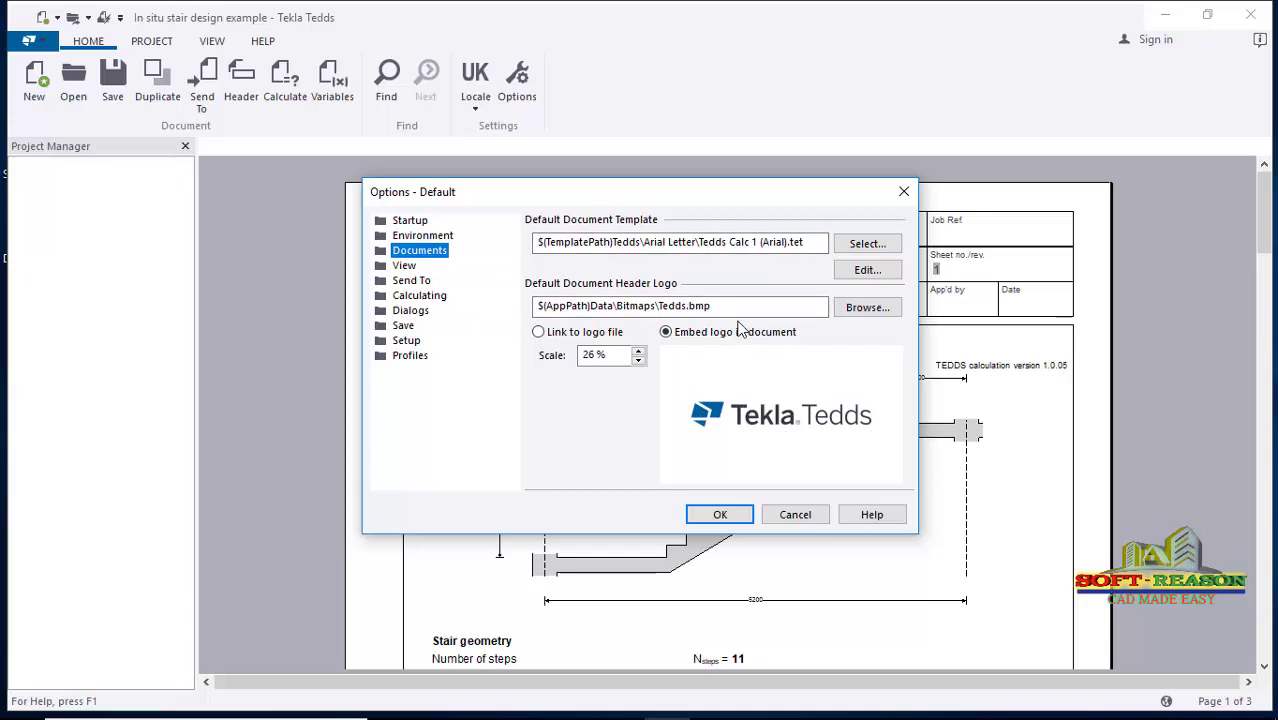
In the default document options, replace the header logo with Tedds.png from the Bitmaps folder.
left_click_drag(672, 195, 707, 362)
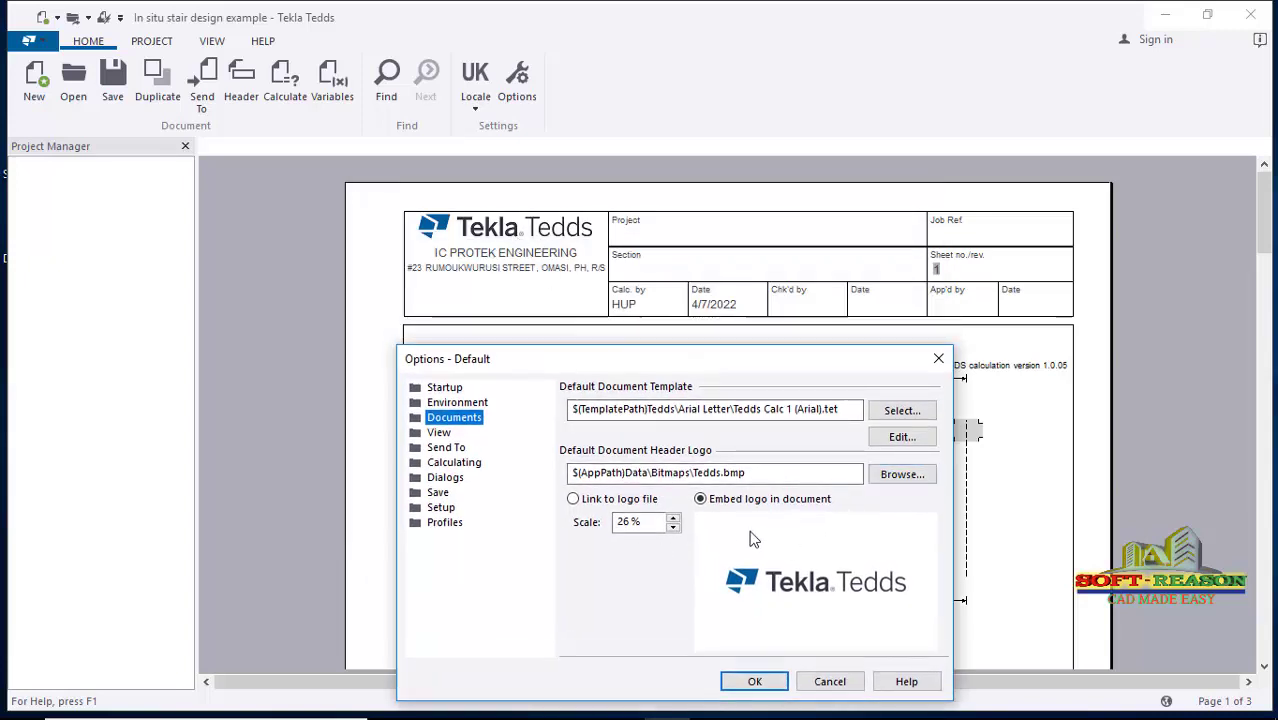
left_click(897, 475)
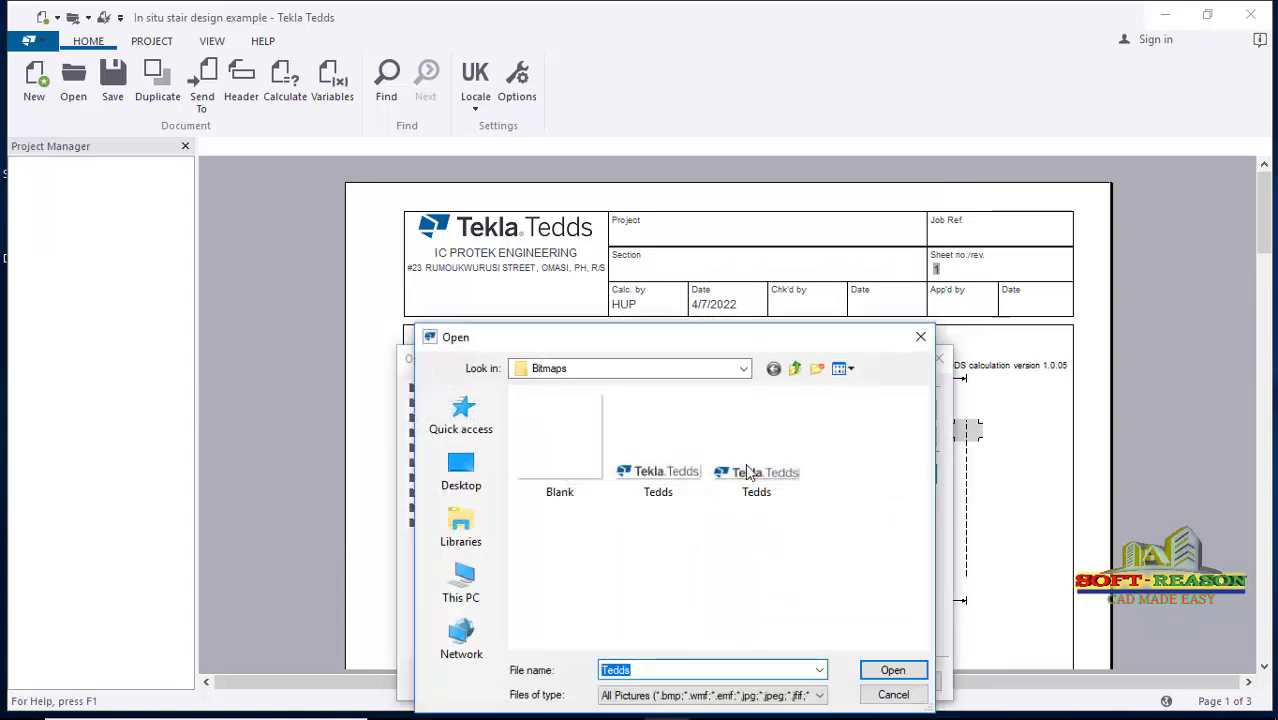
left_click(742, 369)
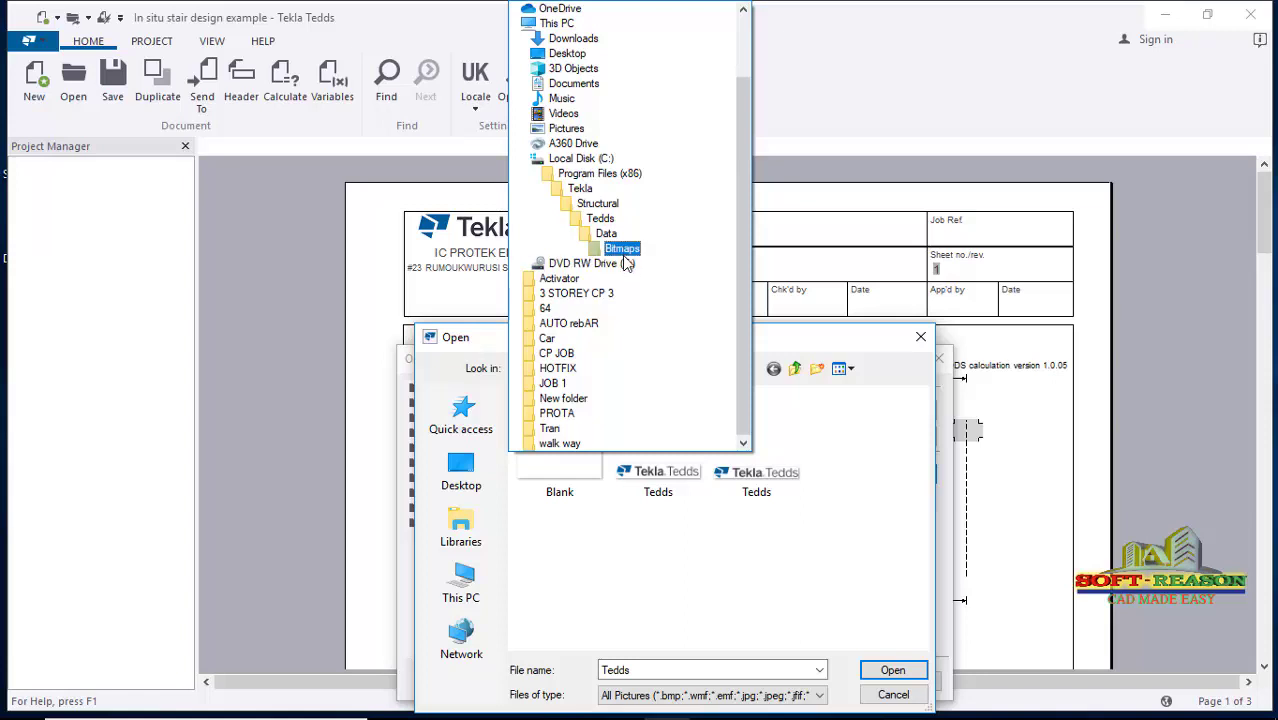
left_click(753, 557)
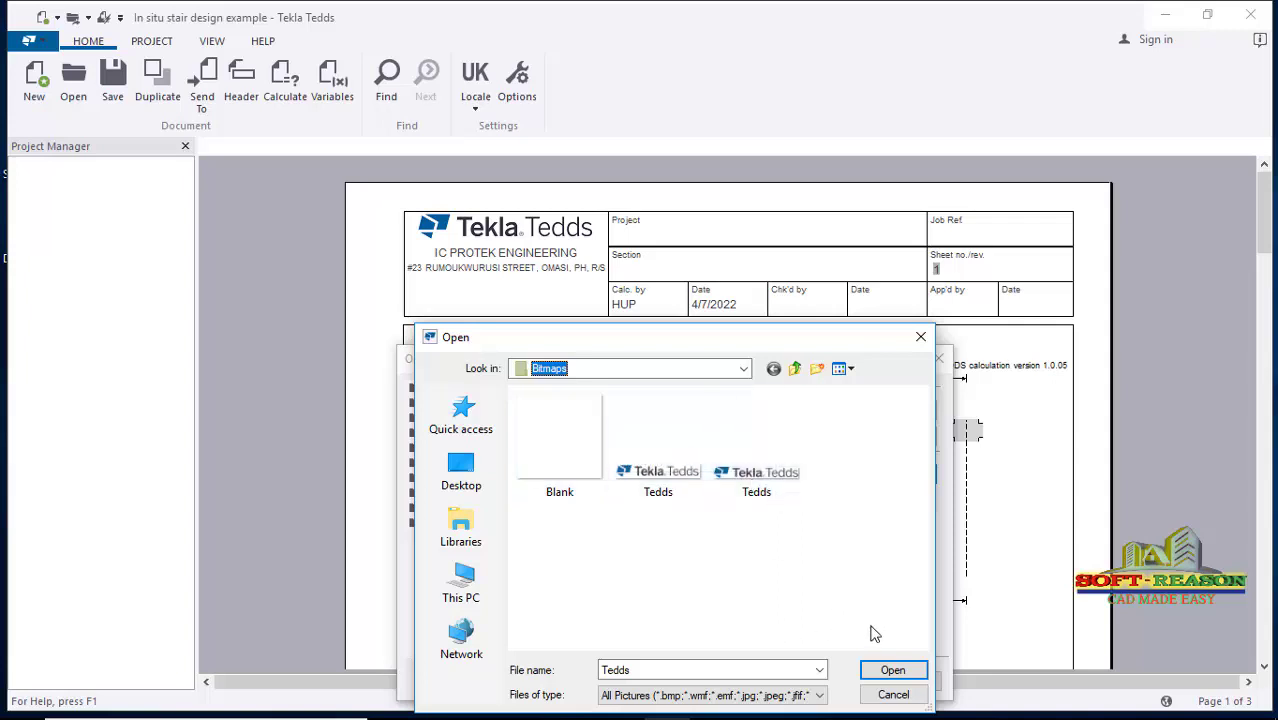
left_click(756, 465)
left_click(893, 670)
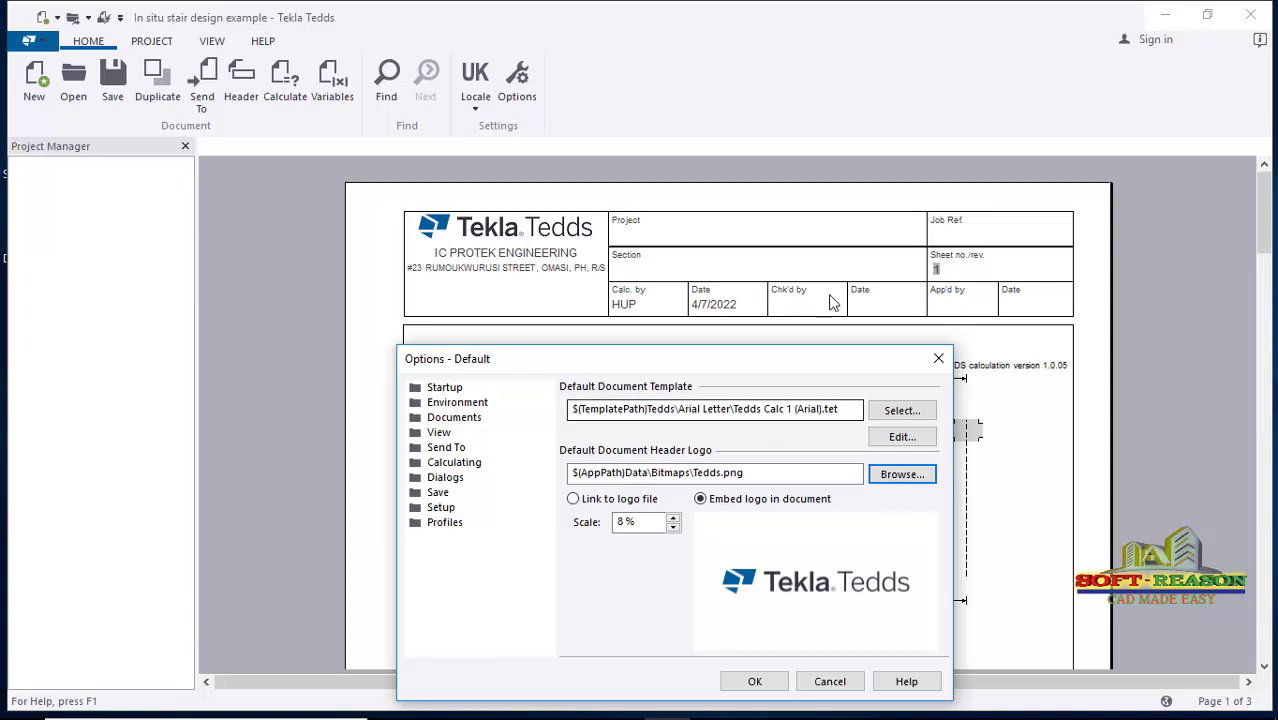
Review the document options' default header properties, including company, address and date format, and accept the options.
left_click_drag(803, 366, 809, 282)
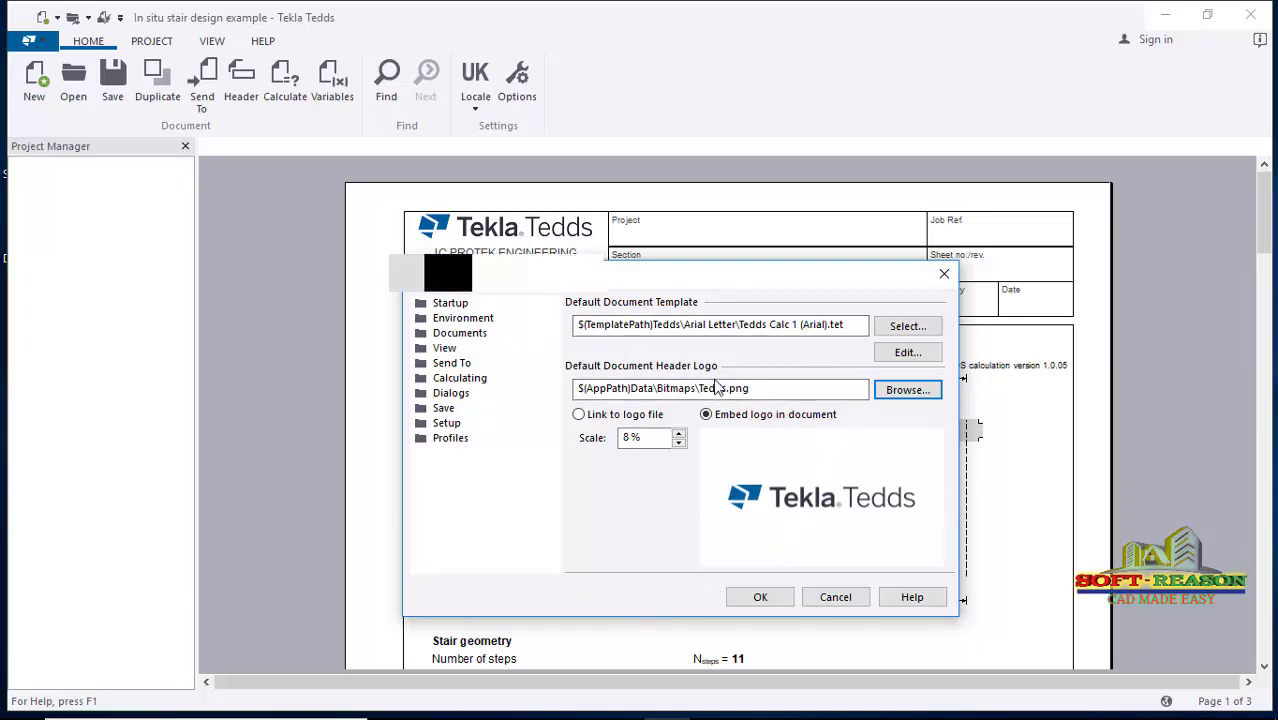
left_click_drag(699, 271, 714, 316)
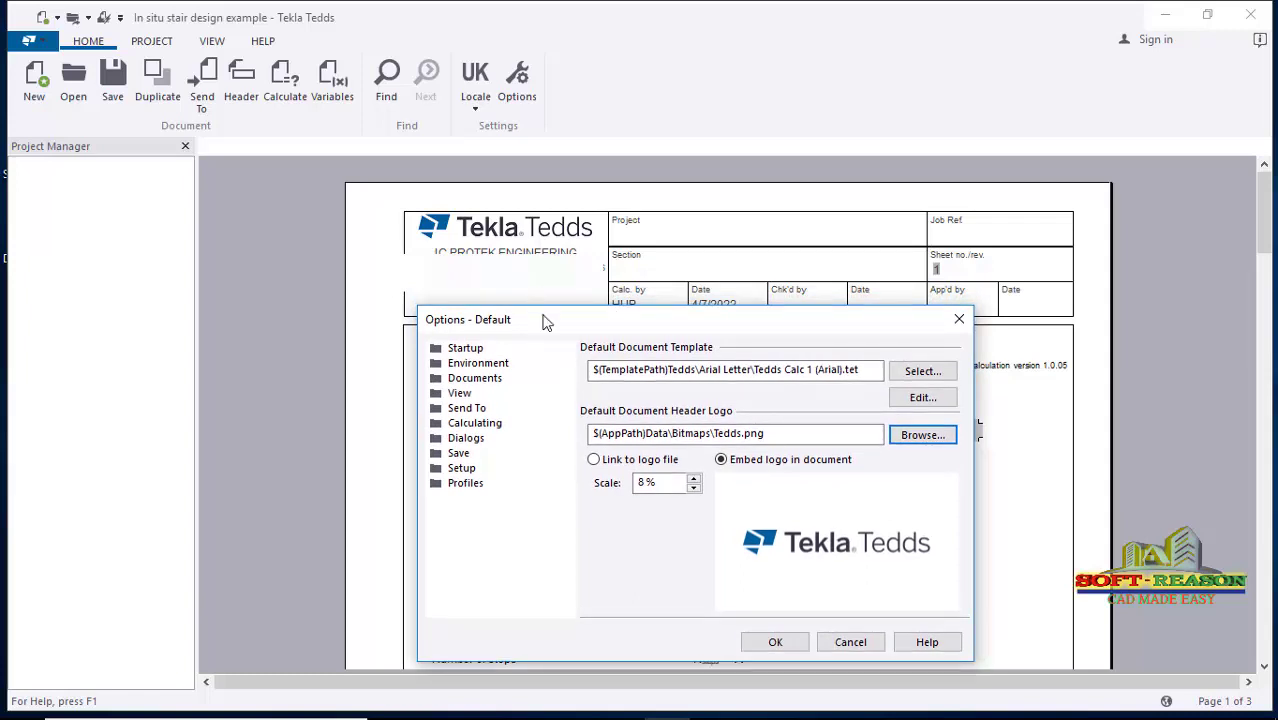
left_click(472, 378)
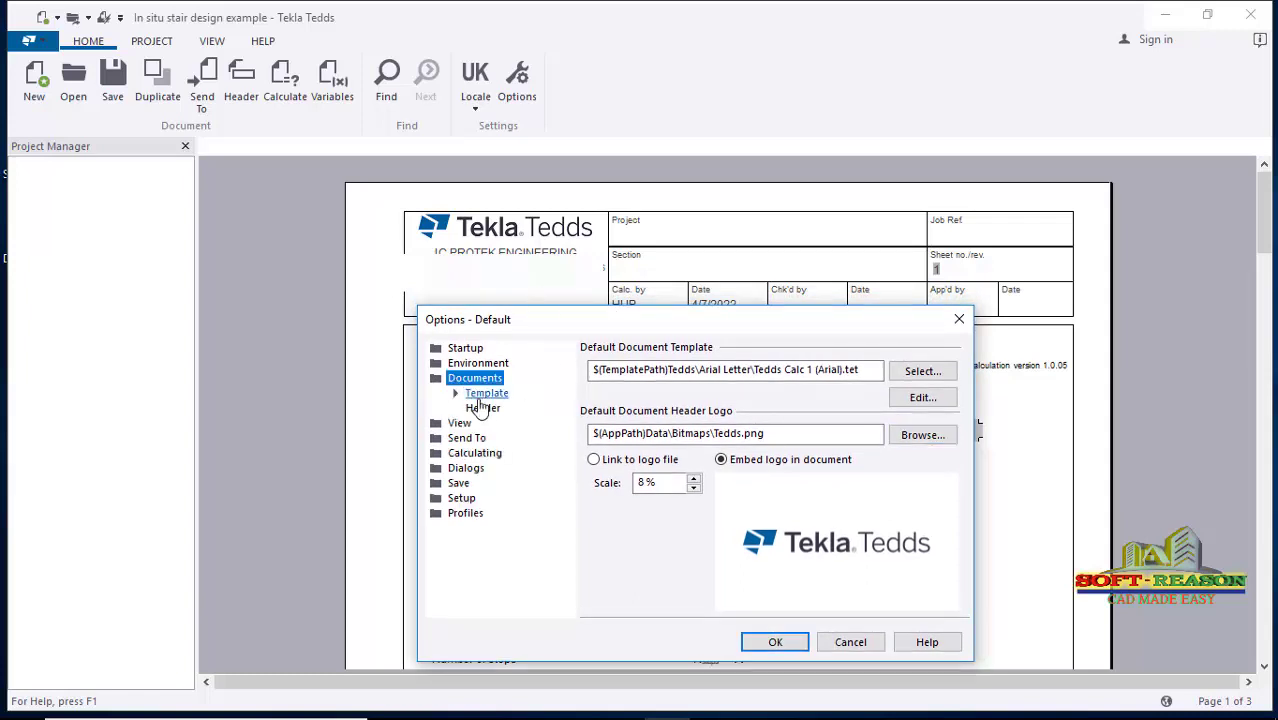
left_click(485, 412)
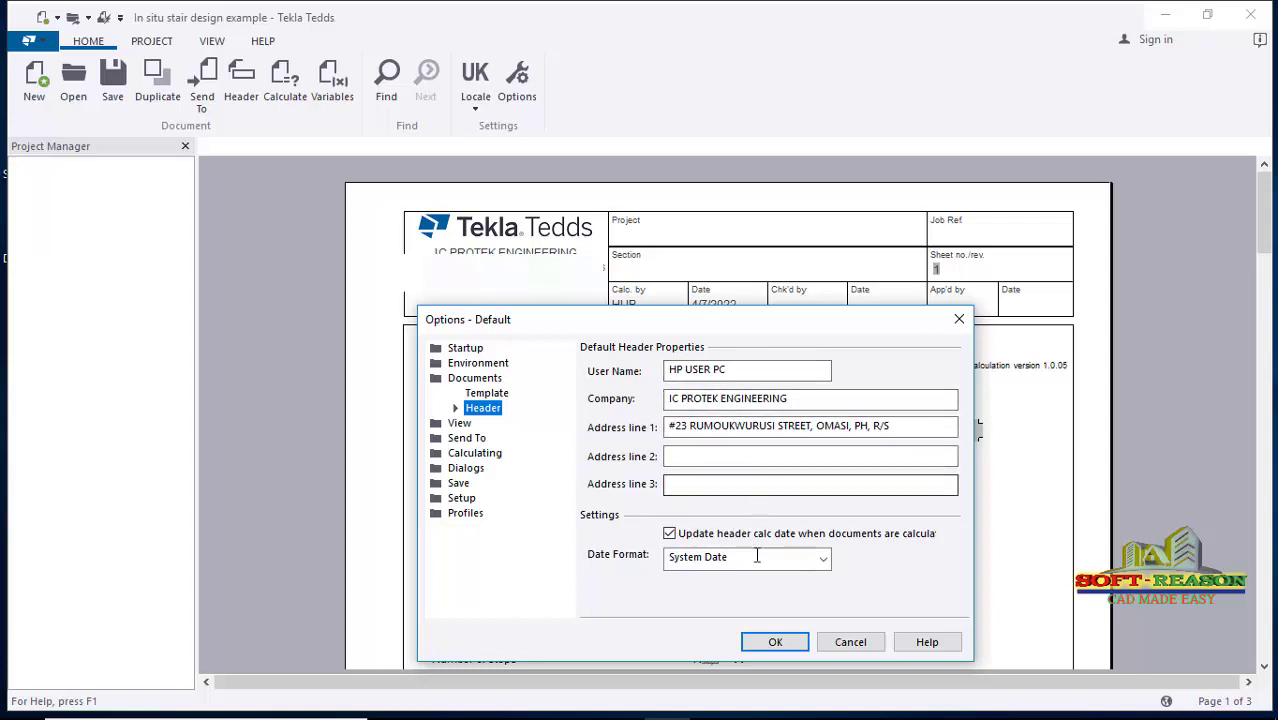
left_click(810, 562)
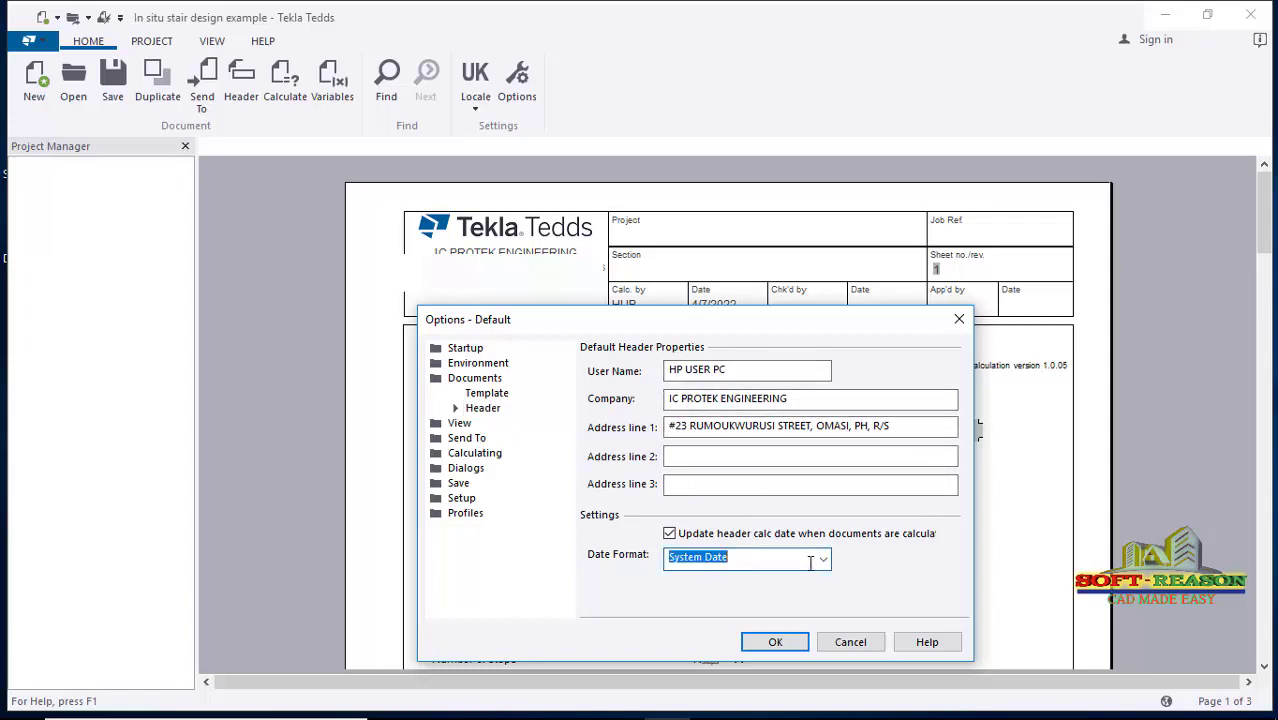
left_click(824, 562)
left_click(826, 570)
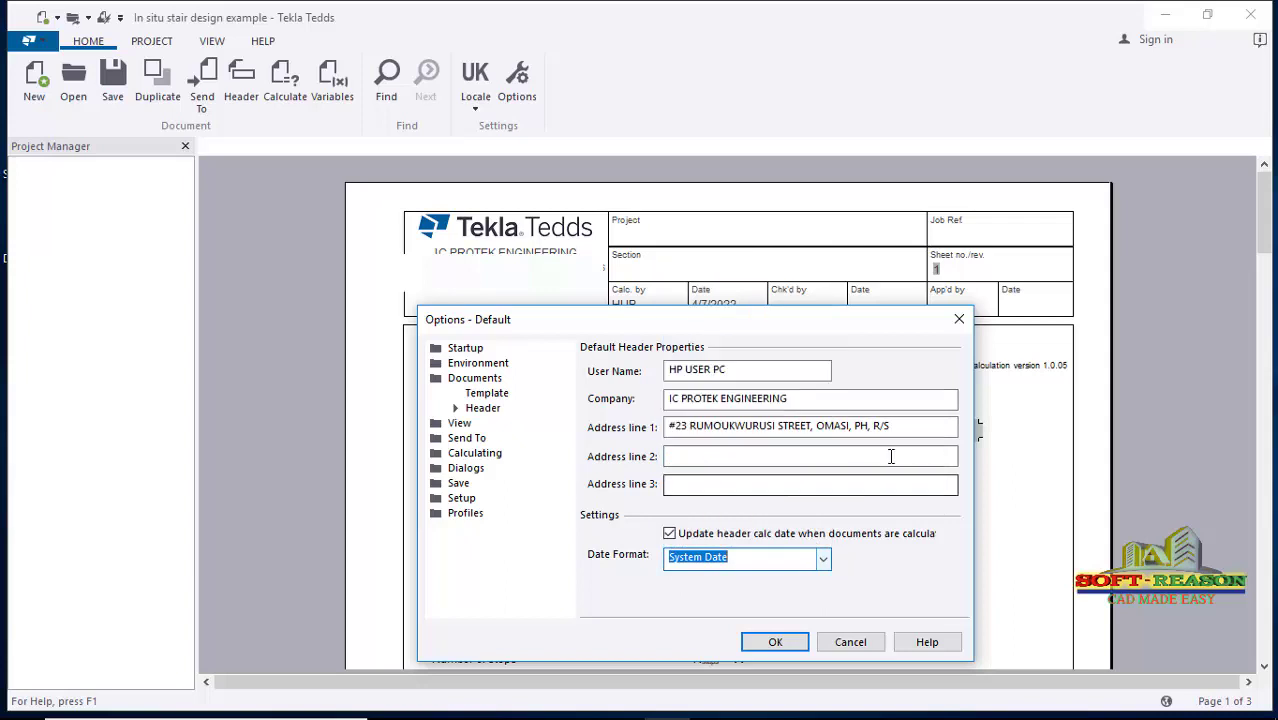
left_click(777, 647)
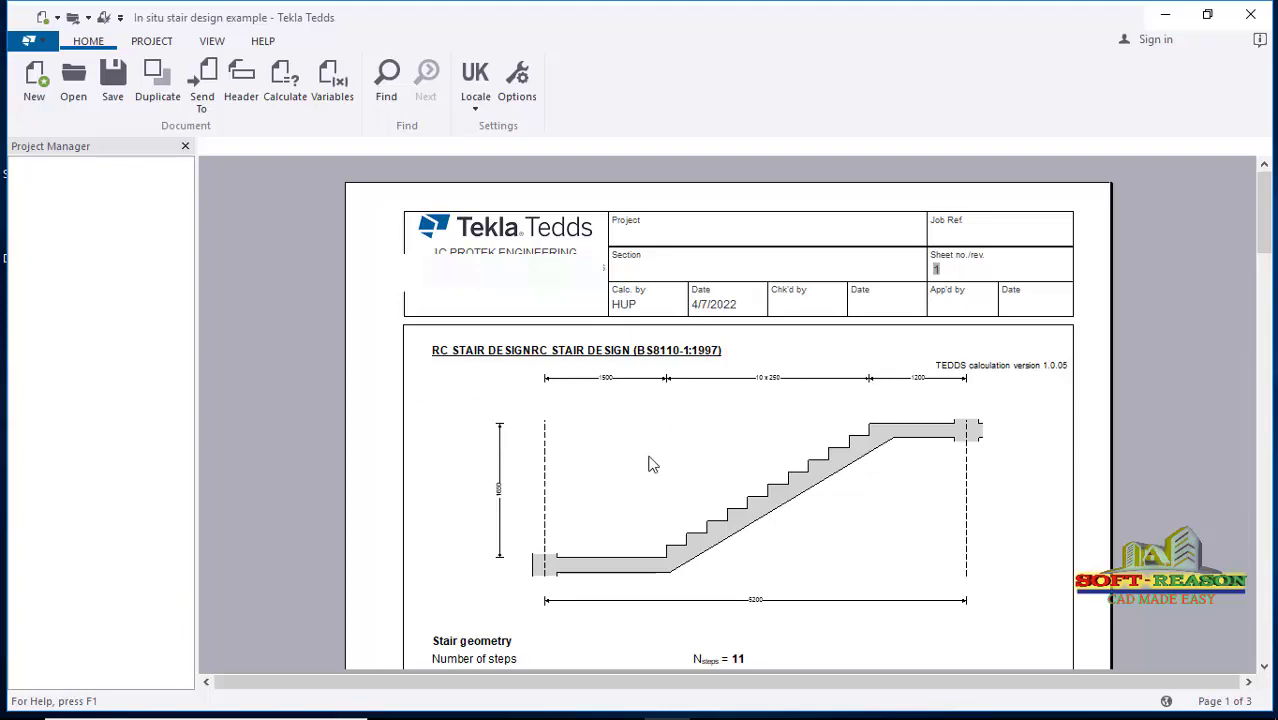
Examine the full calculation document again, from the stair sketch and geometry through mid-span design to the upper and lower landing checks.
scroll(870, 471, "down", 4)
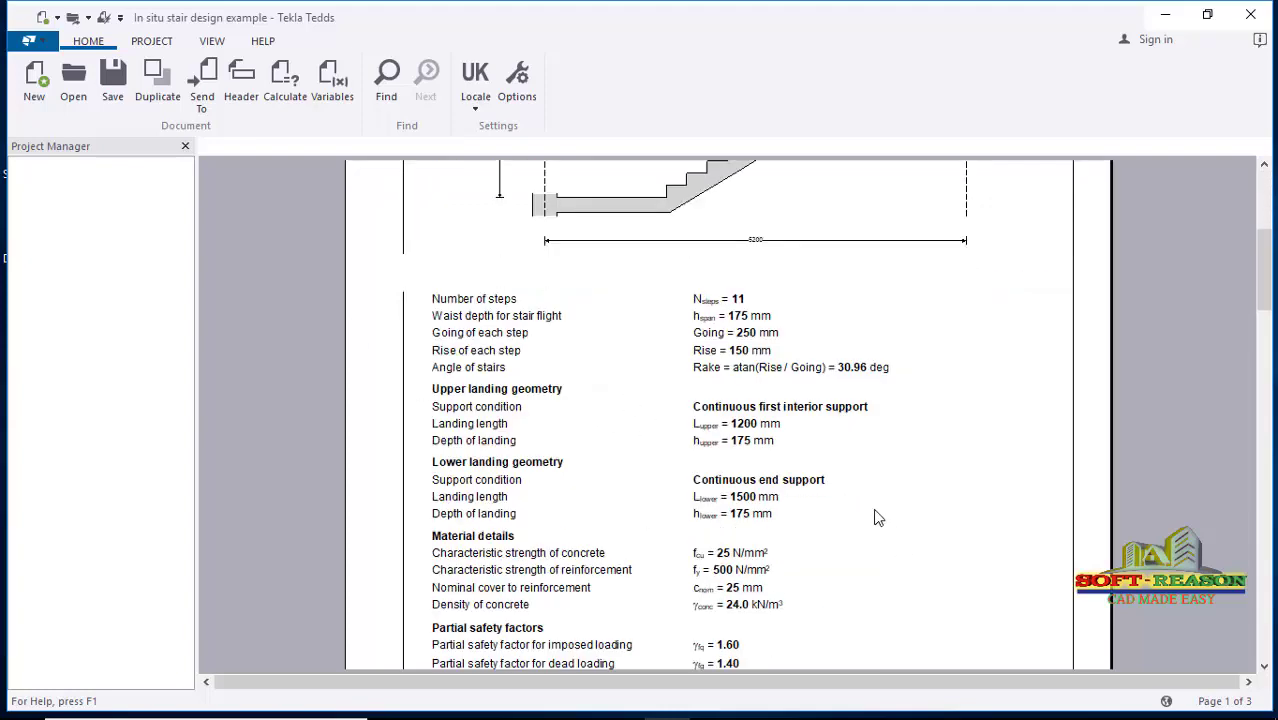
scroll(864, 480, "up", 4)
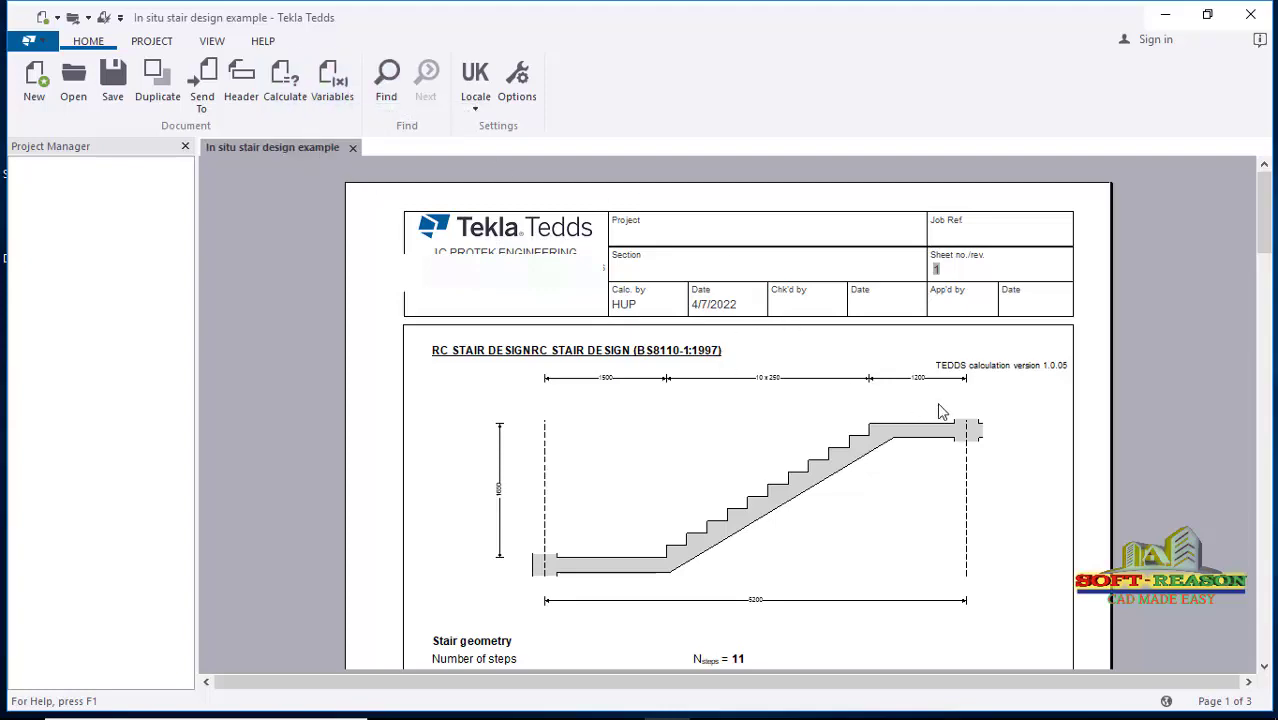
scroll(884, 476, "down", 10)
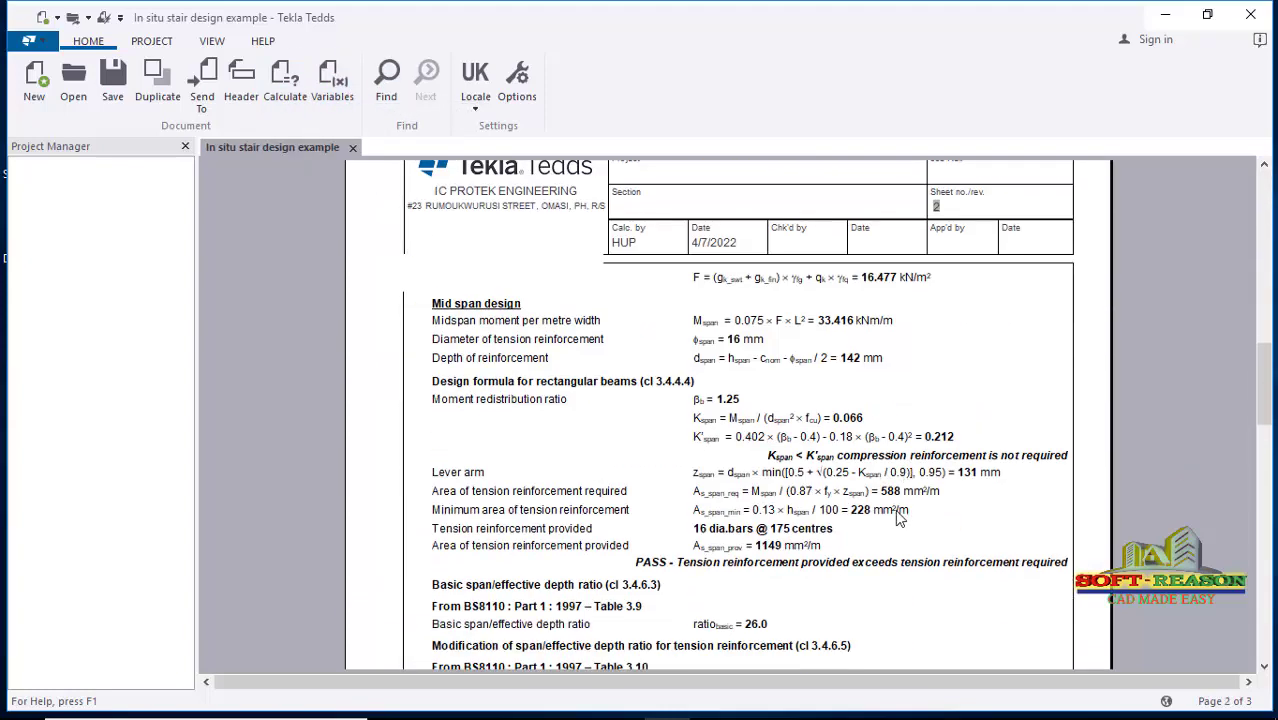
scroll(864, 471, "up", 8)
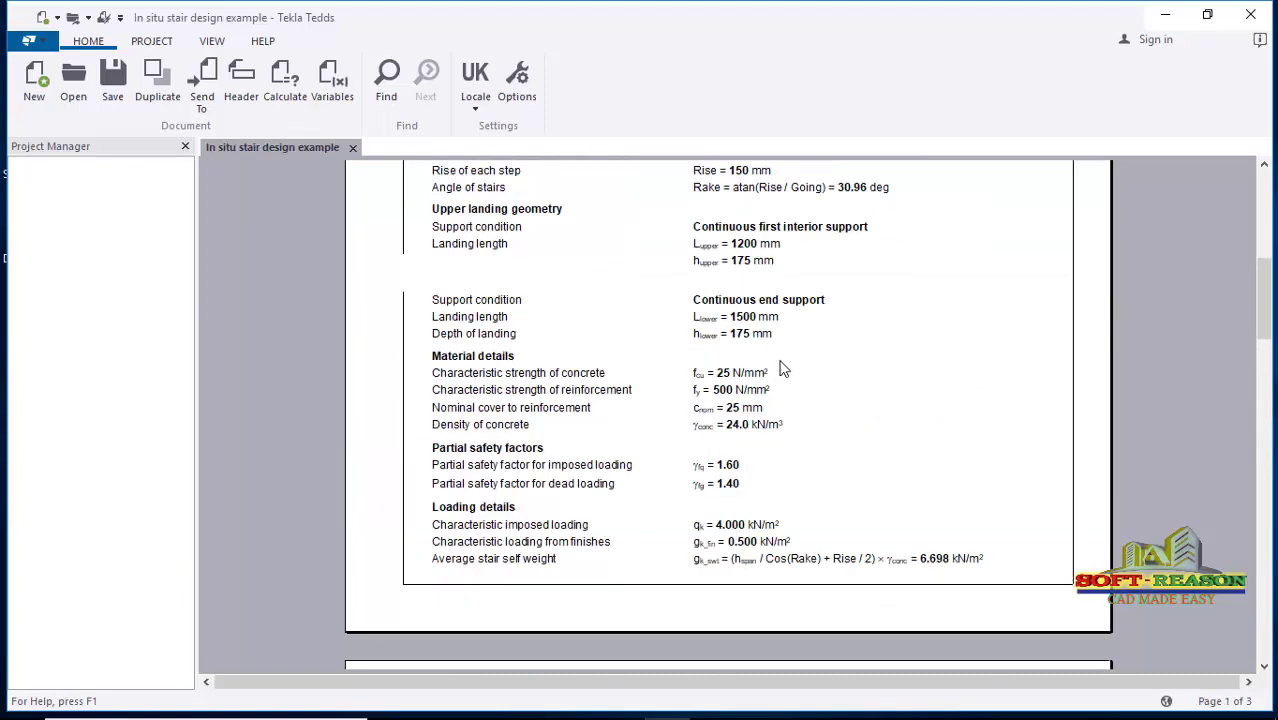
scroll(750, 320, "up", 3)
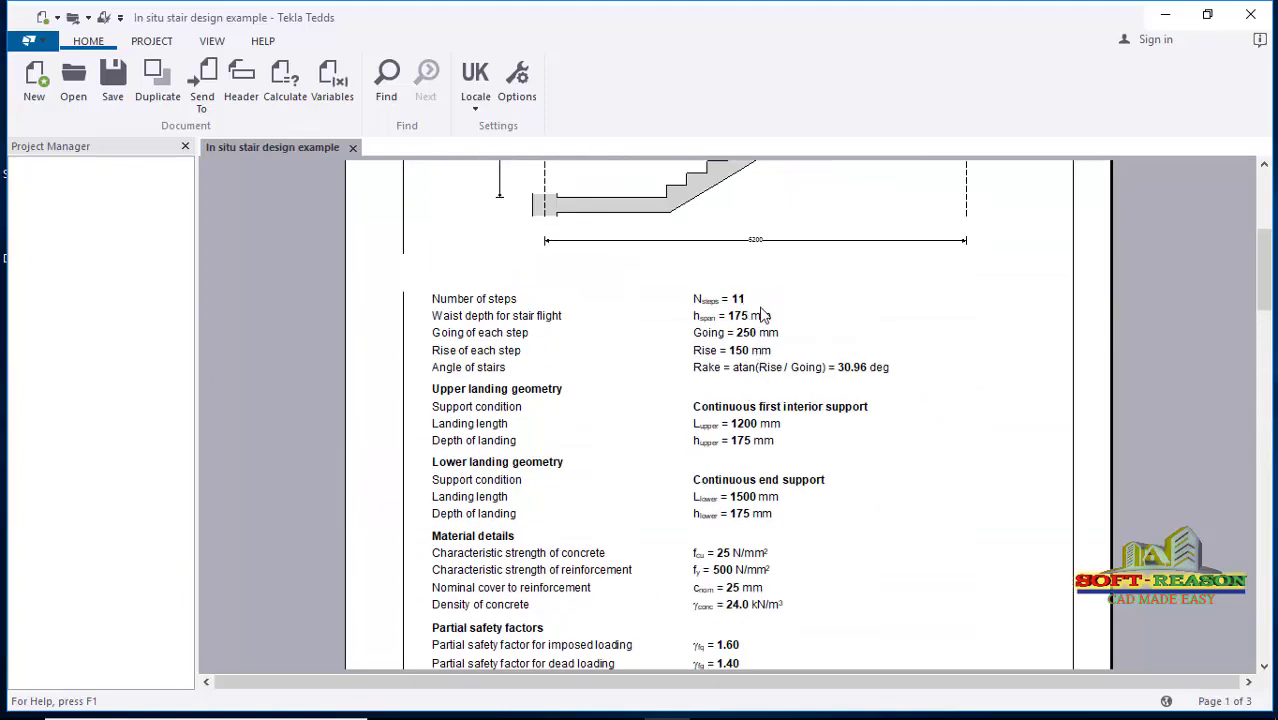
scroll(745, 358, "down", 4)
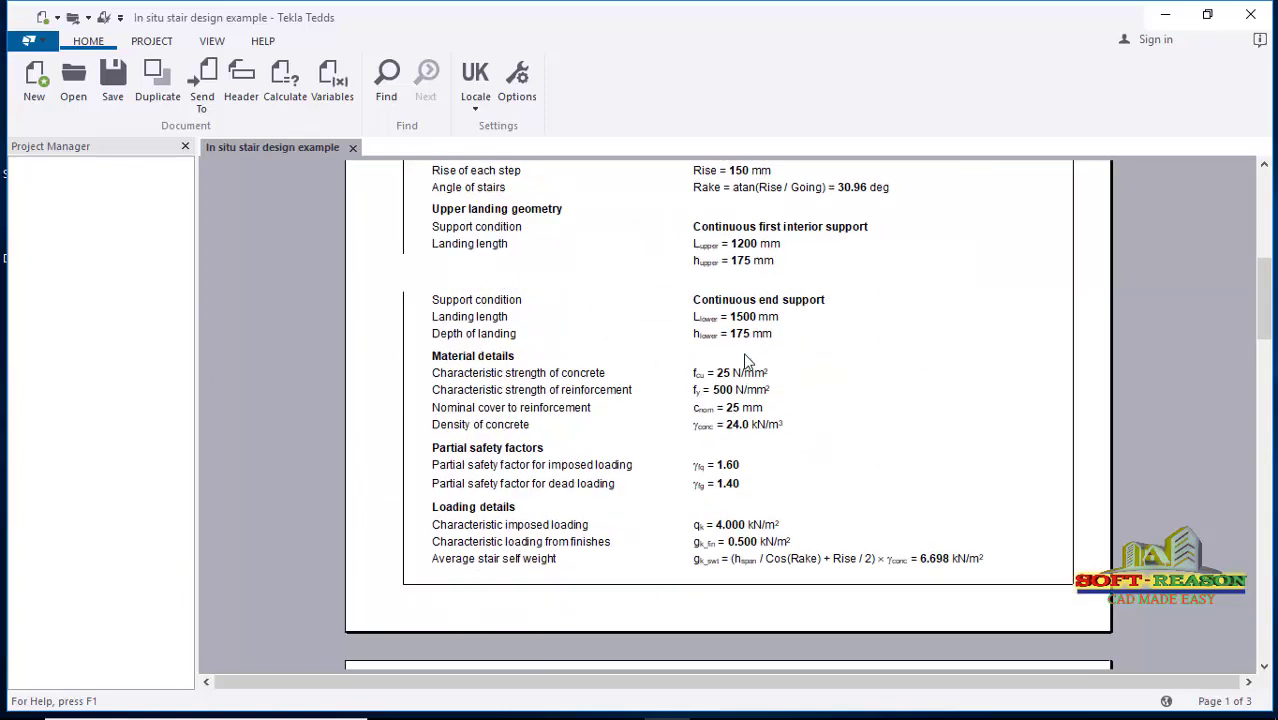
scroll(756, 354, "down", 10)
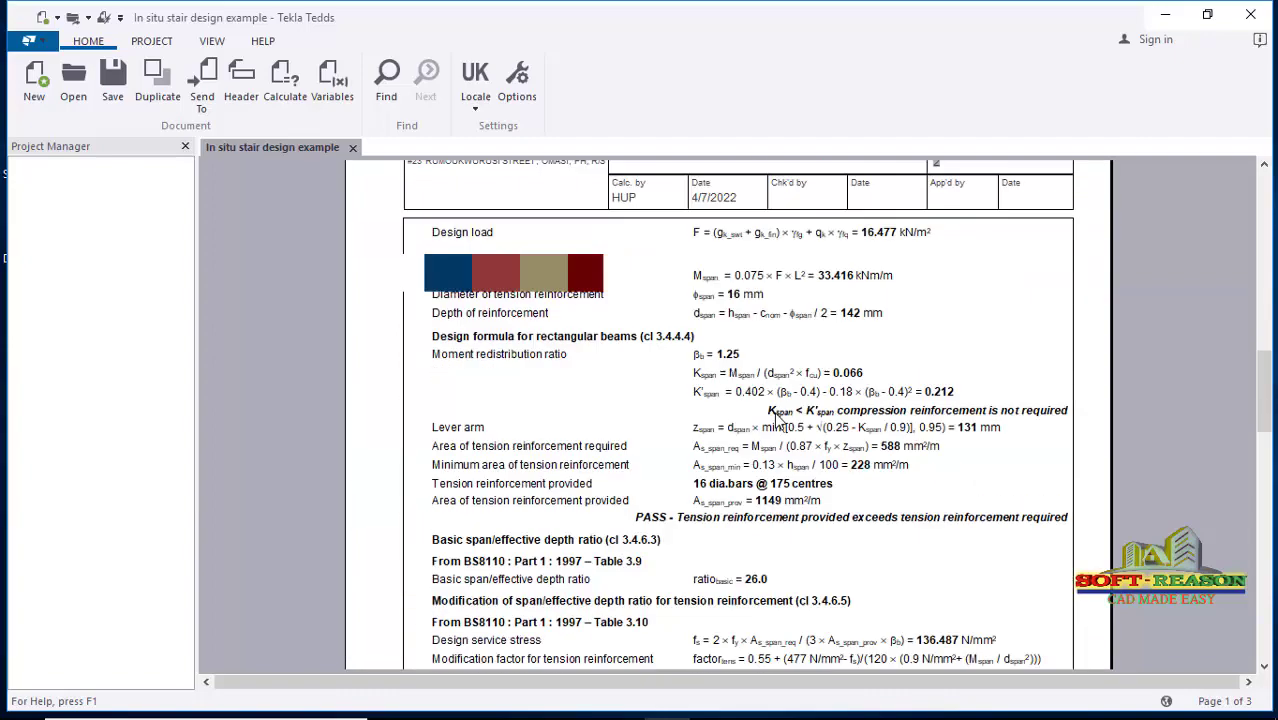
scroll(790, 438, "down", 20)
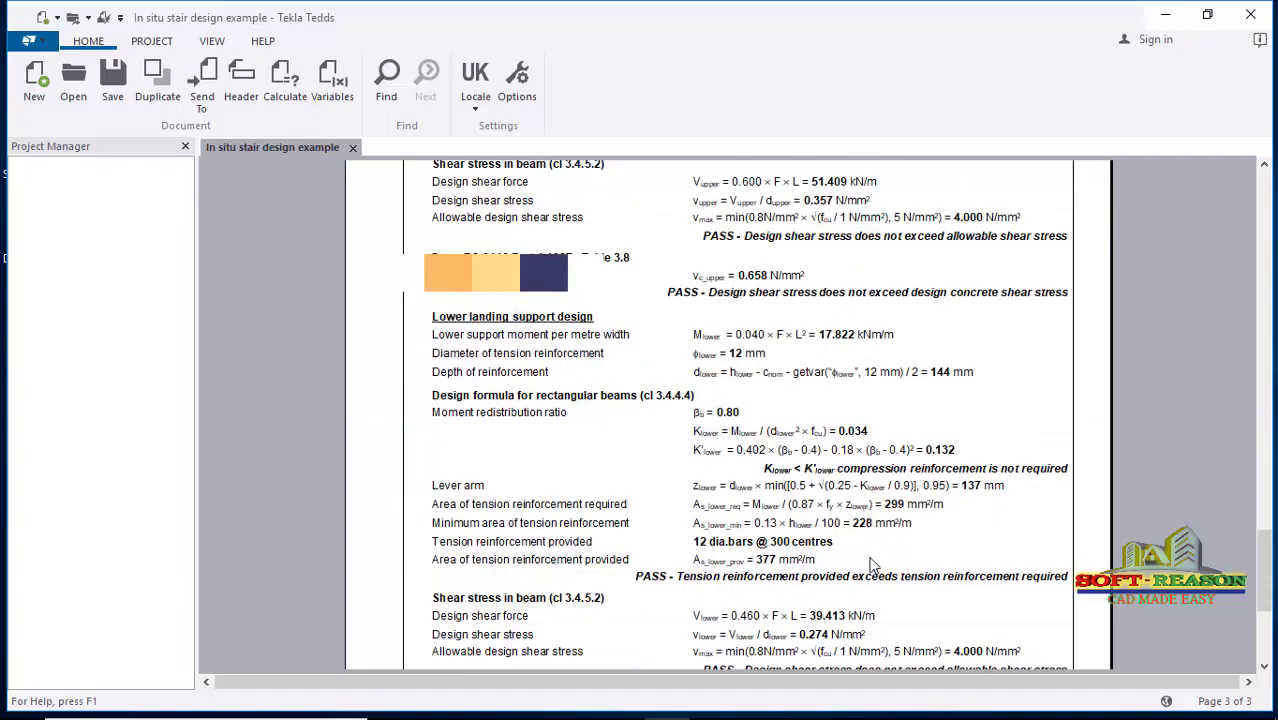
scroll(864, 578, "down", 7)
scroll(751, 458, "up", 15)
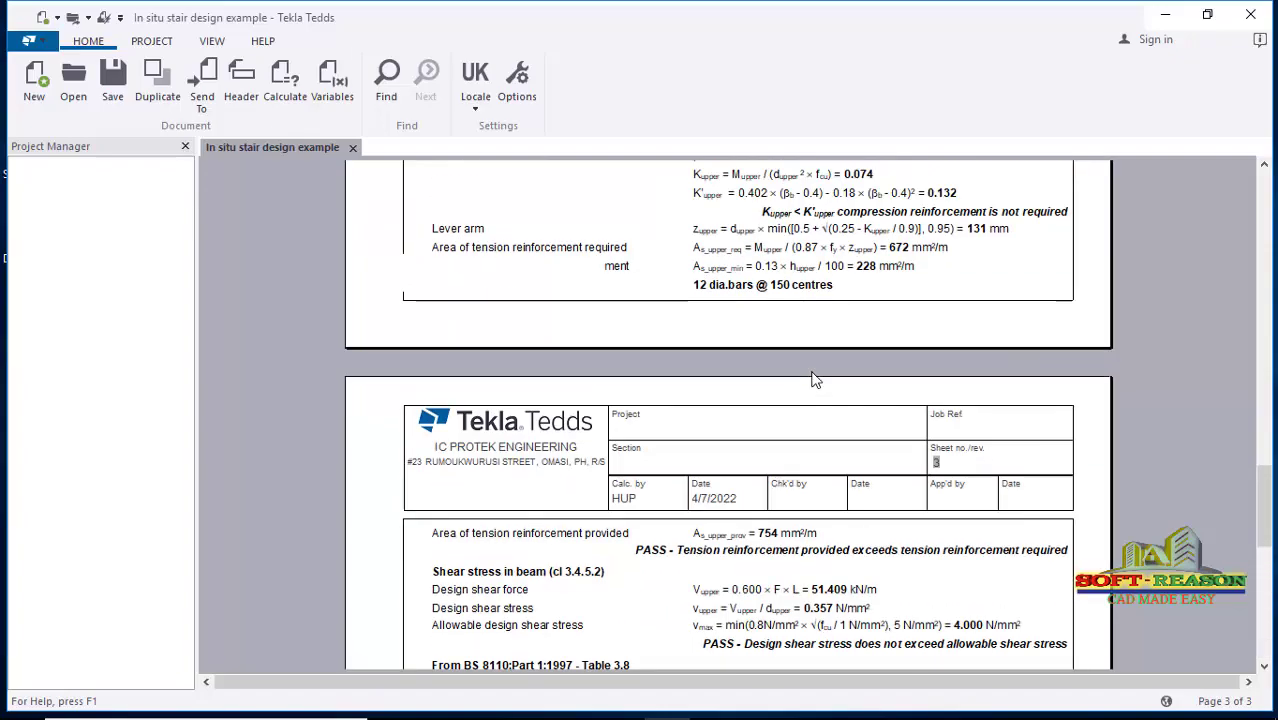
scroll(790, 420, "down", 3)
scroll(810, 460, "up", 20)
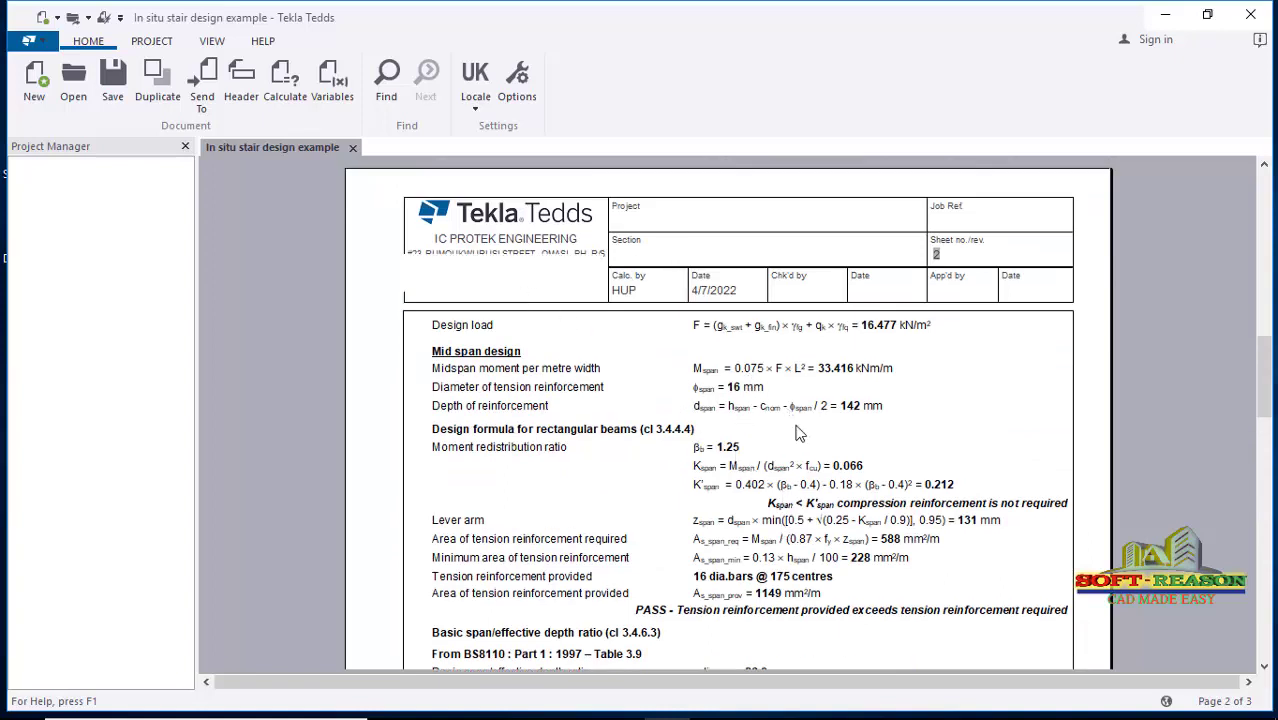
Print the calculation to the PDF "In situ stair design example" in Documents, overwriting the existing file, and return to Tekla Tedds.
left_click(107, 22)
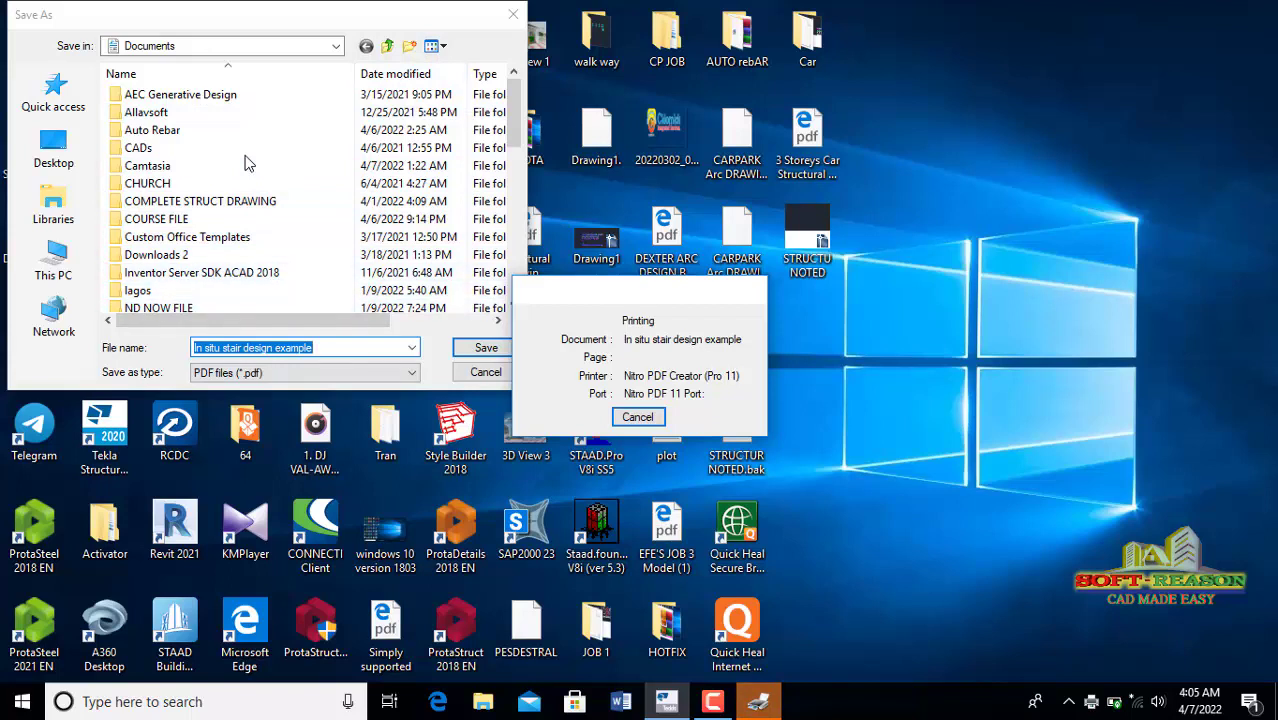
key("Return")
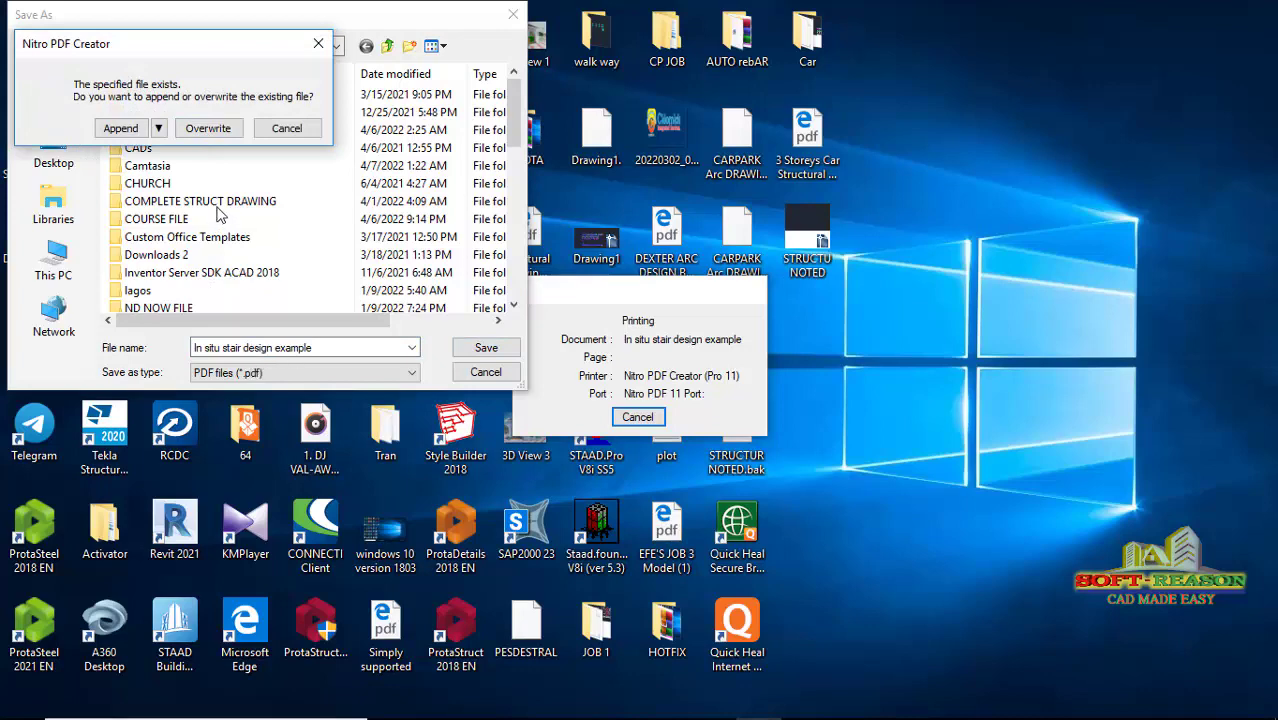
left_click(204, 128)
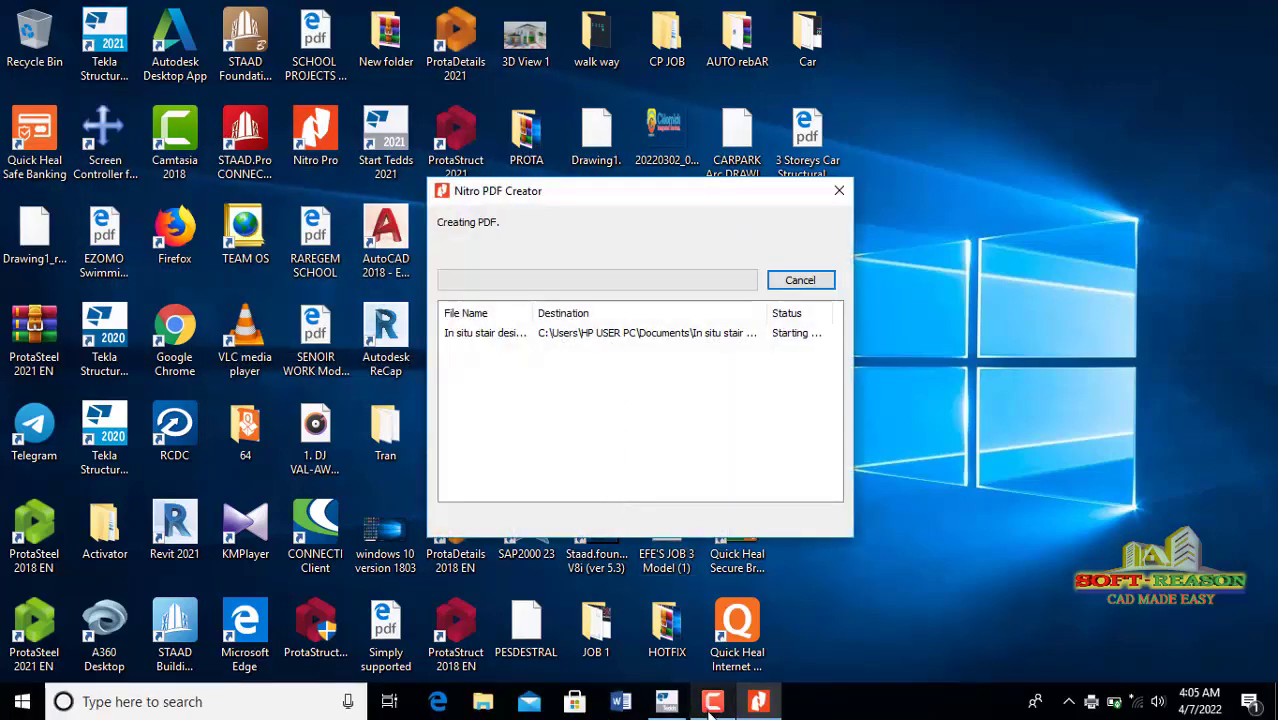
left_click(686, 706)
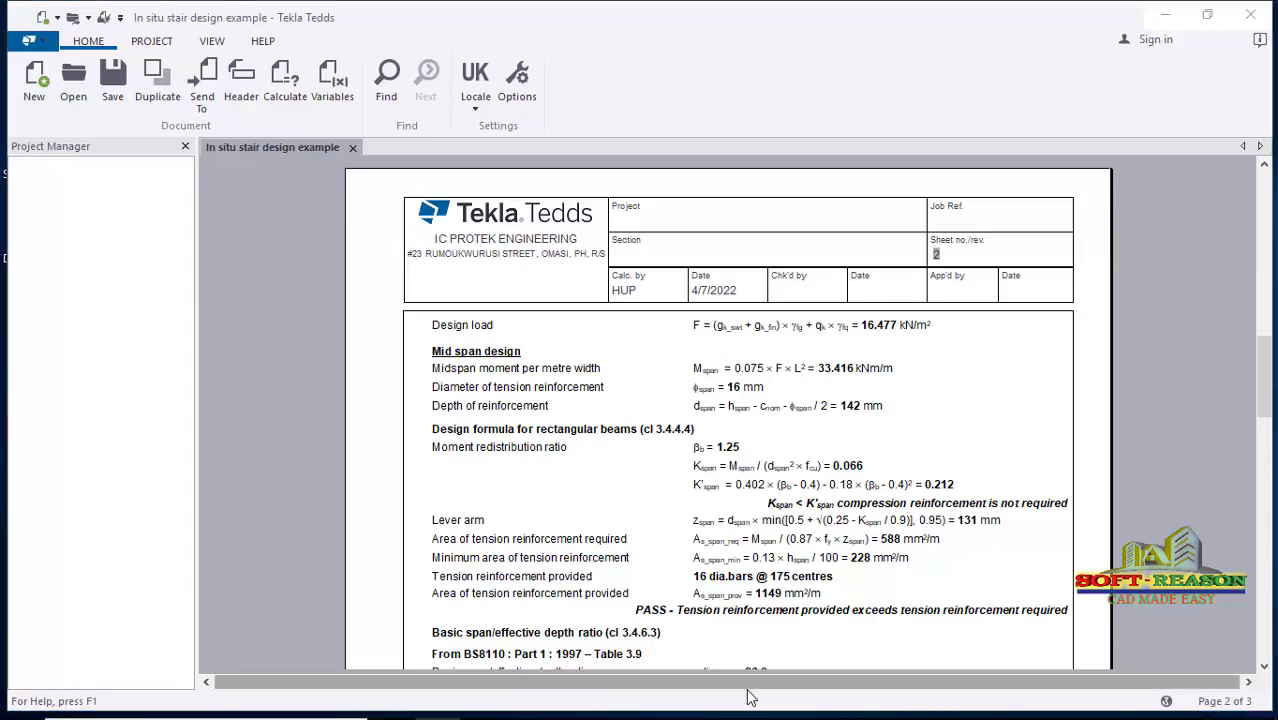